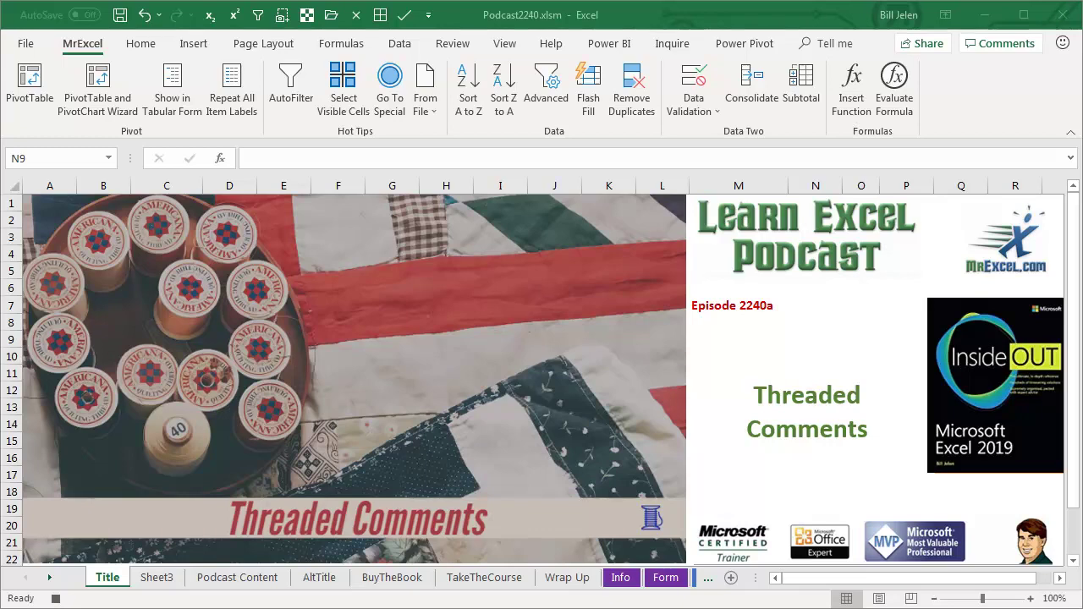
Go to the Sheet3 table of contents, show the Review tab, and move to the Grocery List workbook
{"action": "left_click", "coordinate": [161, 578]}
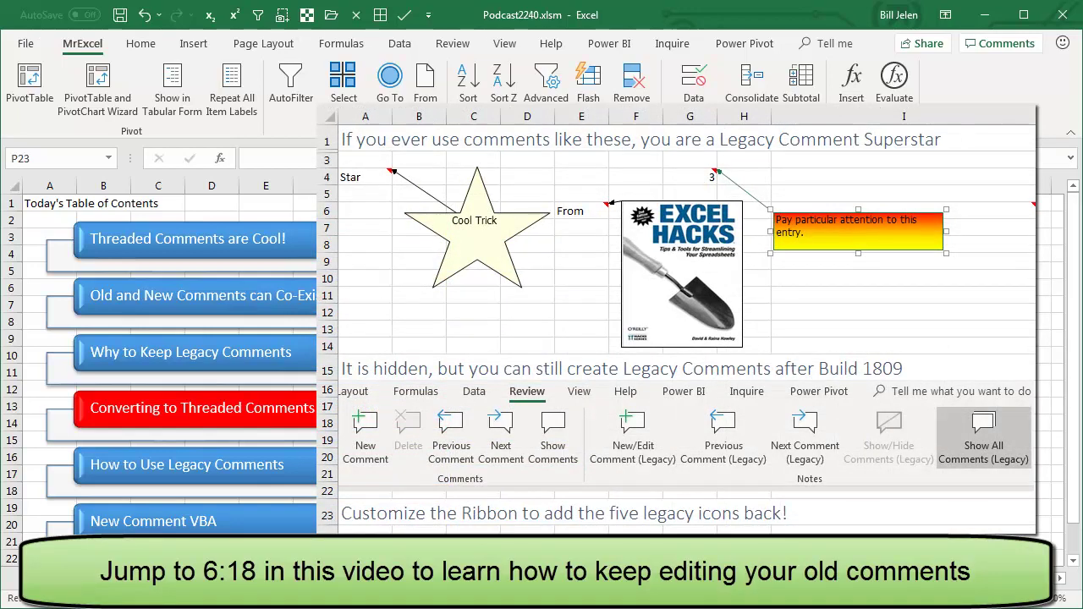
{"action": "scroll", "coordinate": [118, 518], "scroll_direction": "down", "scroll_amount": 1}
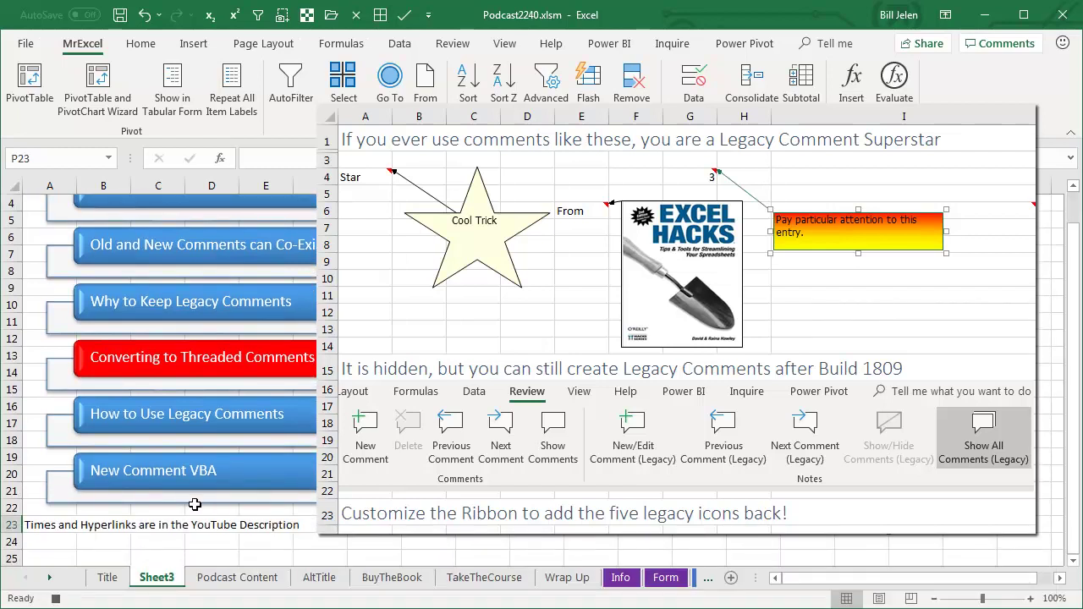
{"action": "scroll", "coordinate": [120, 526], "scroll_direction": "up", "scroll_amount": 1}
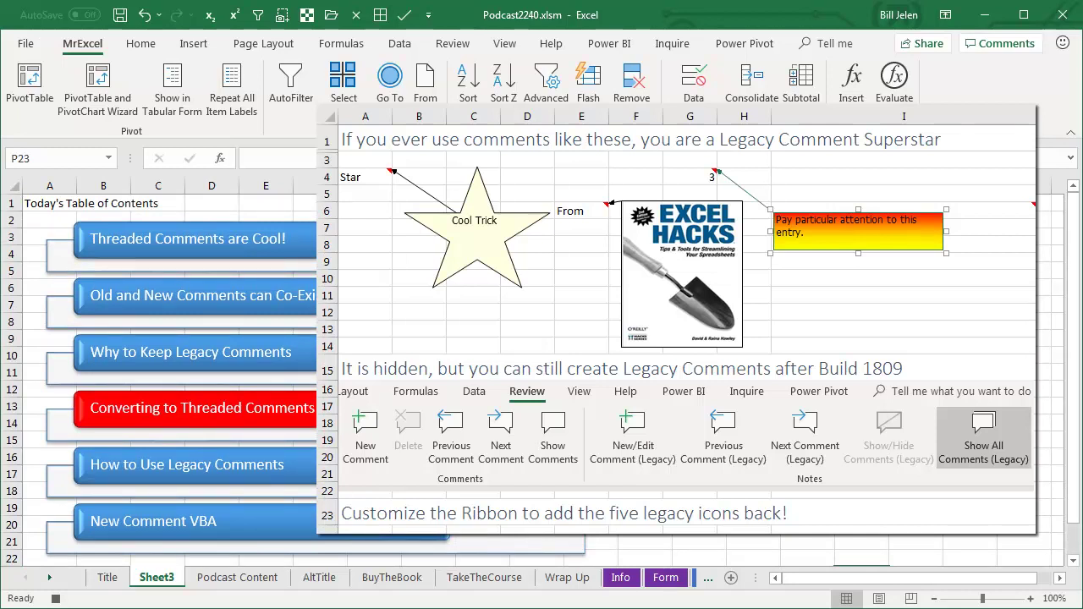
{"action": "left_click", "coordinate": [453, 43]}
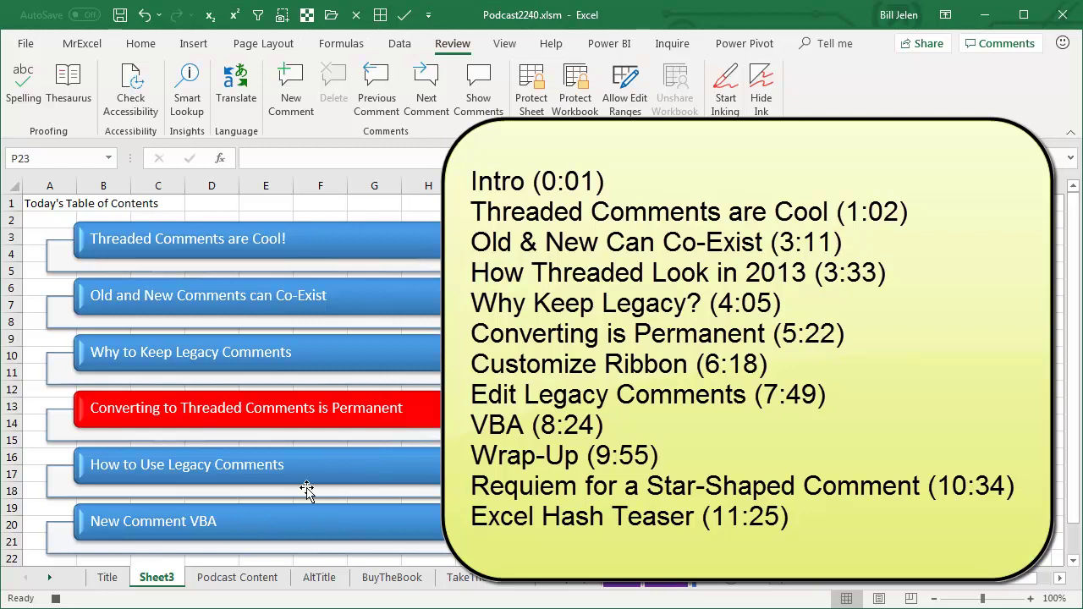
{"action": "scroll", "coordinate": [186, 525], "scroll_direction": "down", "scroll_amount": 1}
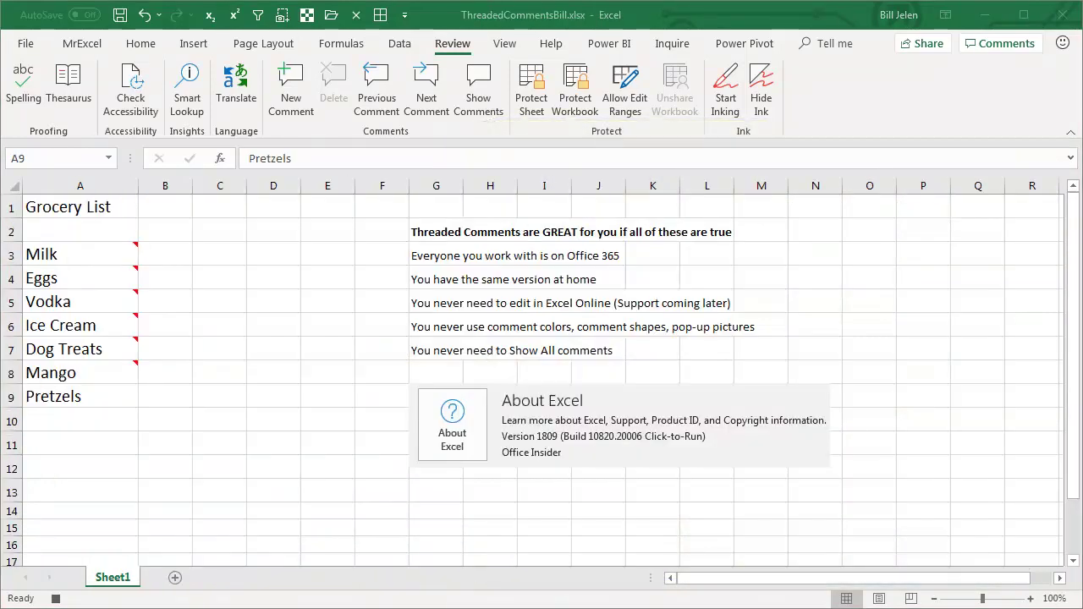
Post 'Get the rods not the tiny pretzels please' as a threaded comment on Pretzels in A9, then reopen it for editing
{"action": "left_click", "coordinate": [125, 397]}
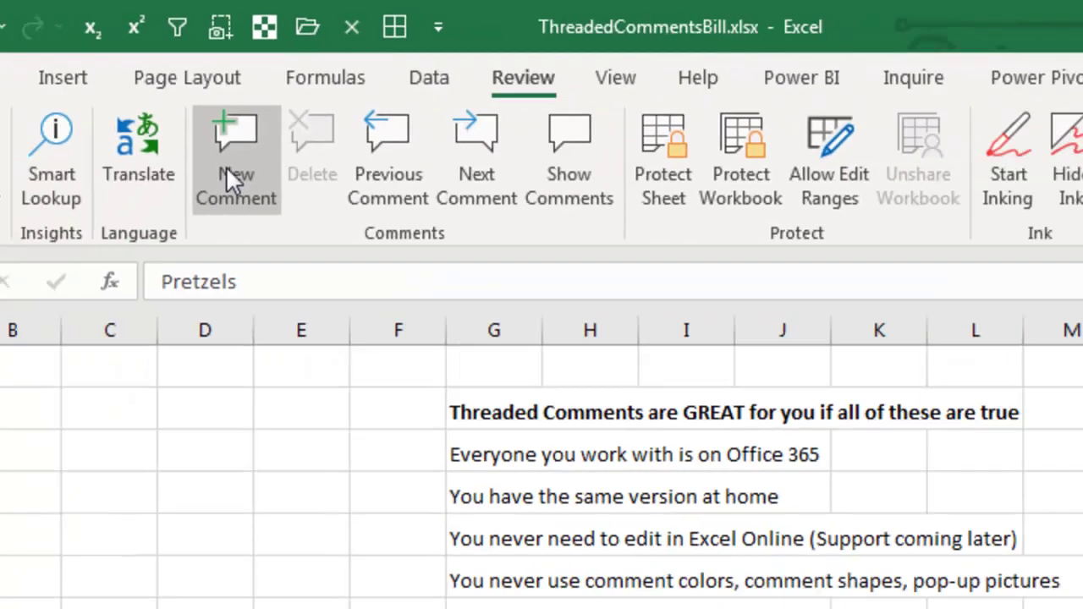
{"action": "left_click", "coordinate": [230, 180]}
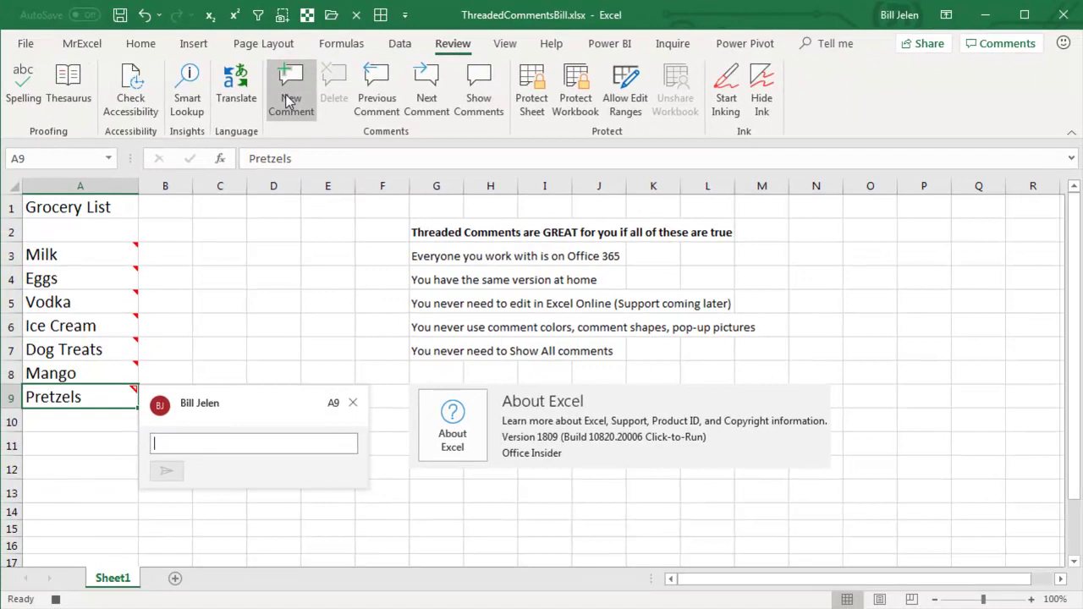
{"action": "type", "text": "Get the"}
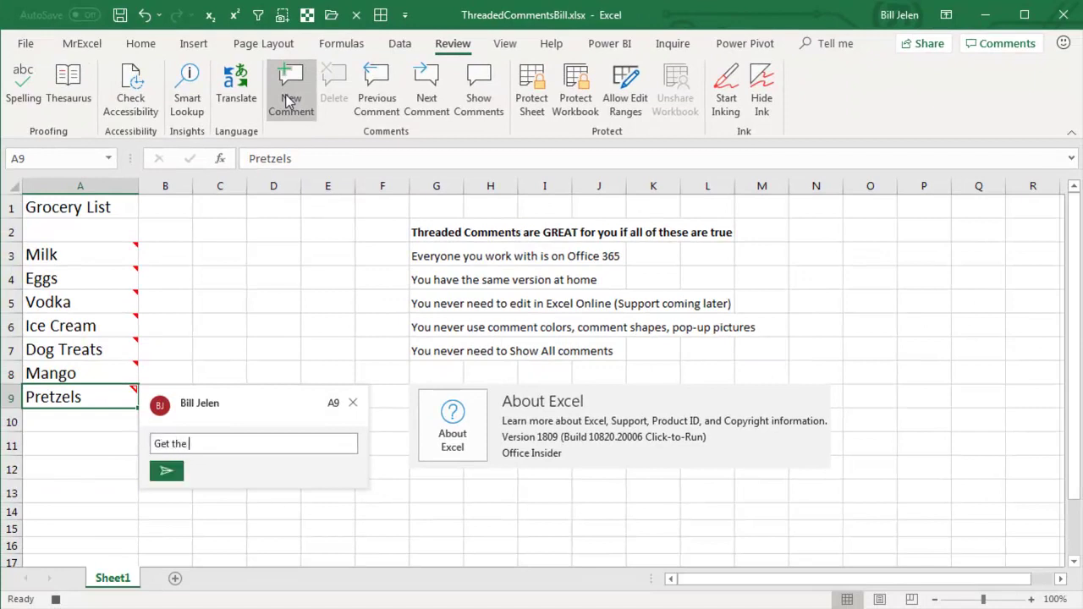
{"action": "type", "text": " rods not the tiny pretzels please"}
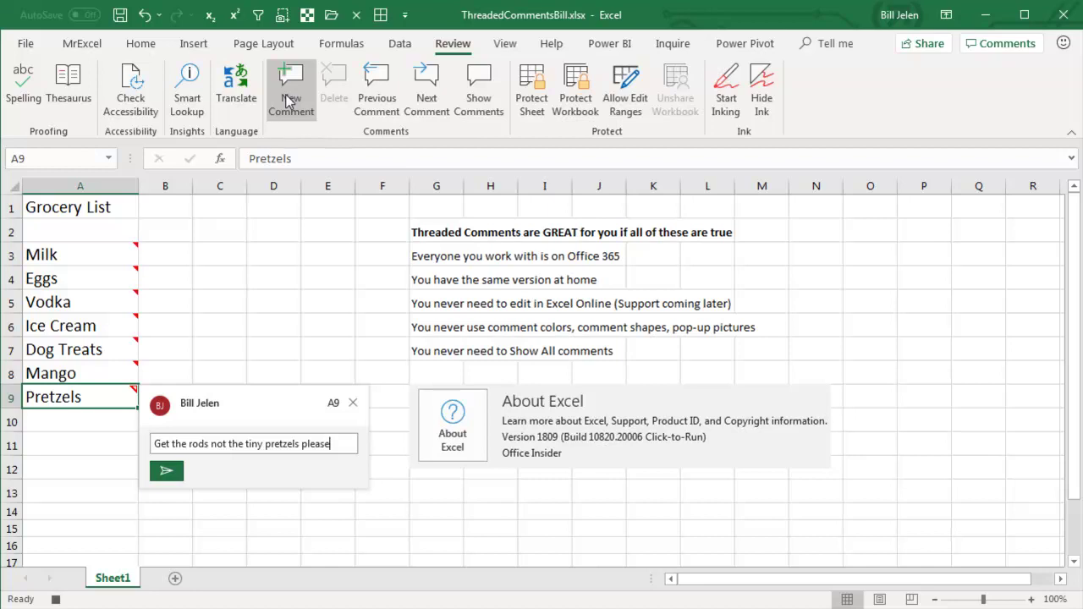
{"action": "key", "text": "Return"}
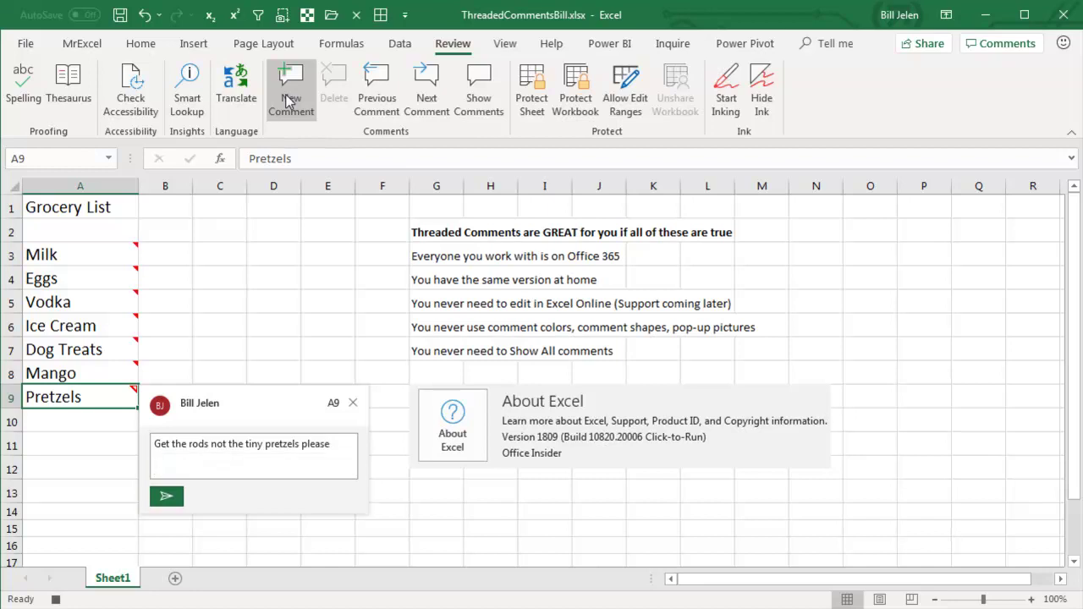
{"action": "key", "text": "BackSpace"}
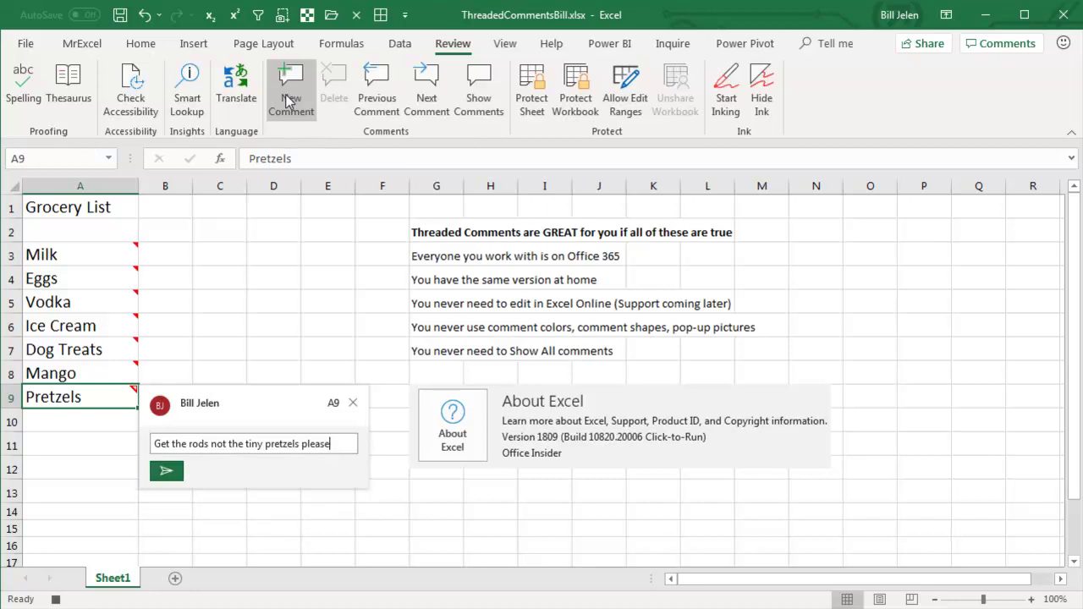
{"action": "key", "text": "ctrl+Return"}
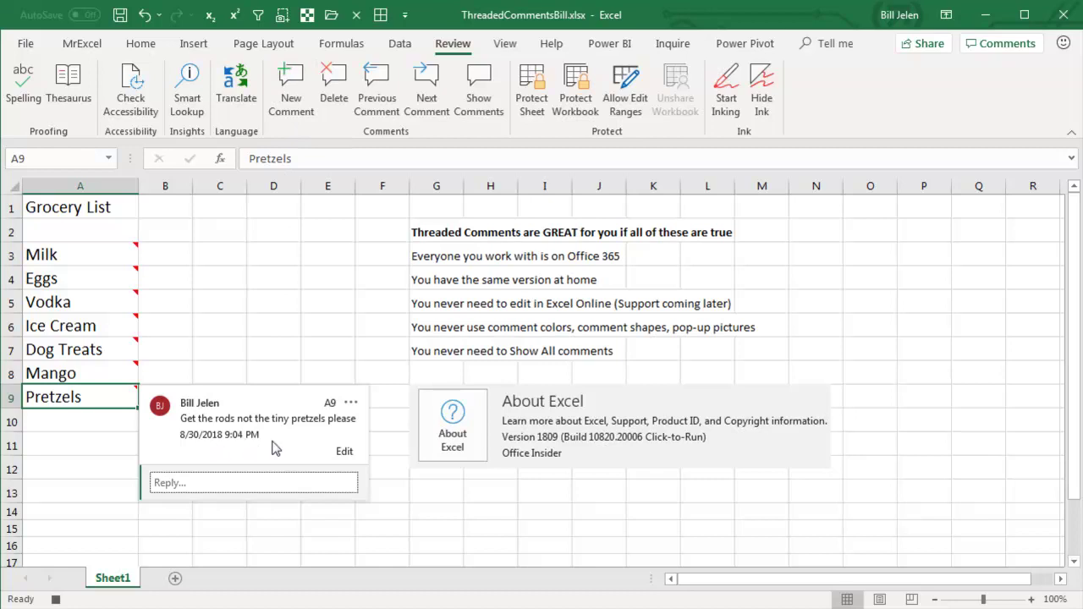
{"action": "left_click", "coordinate": [344, 453]}
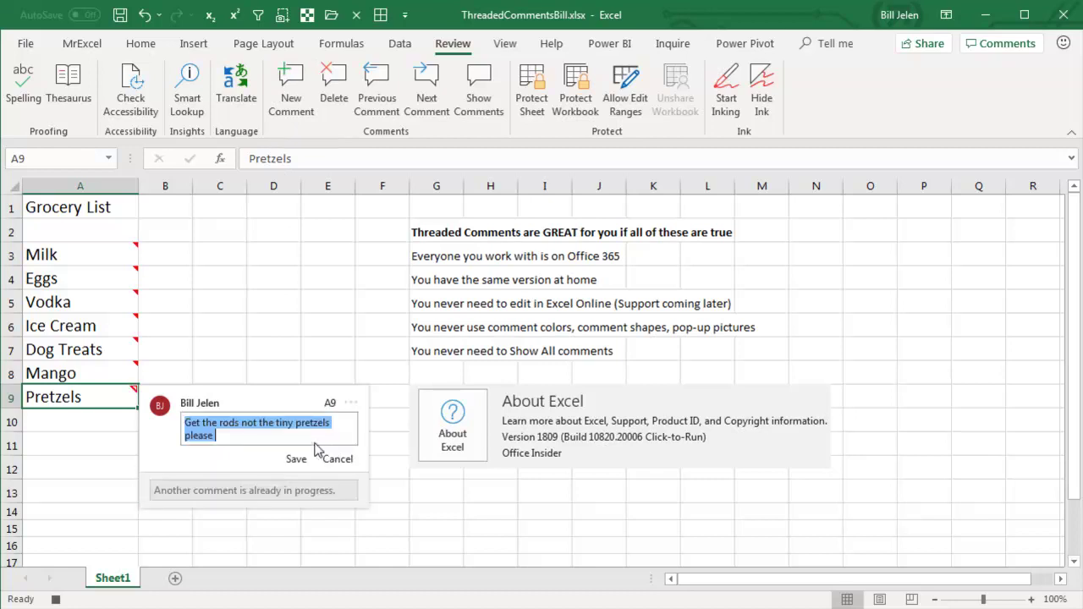
{"action": "left_click", "coordinate": [232, 436]}
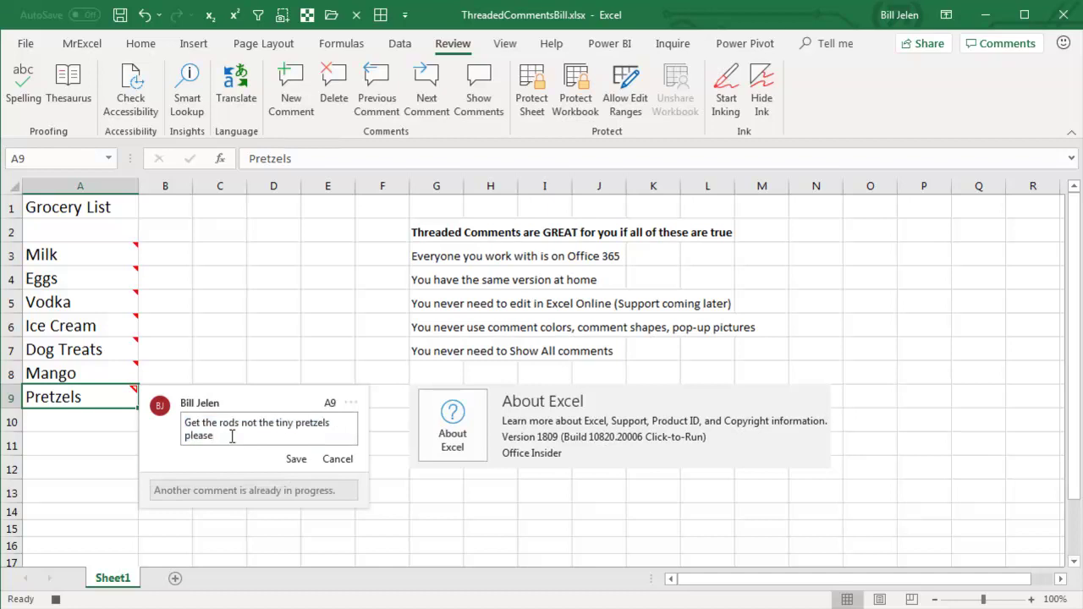
Add '!' to the Pretzels comment, save it, and read Milk's comment thread in A3
{"action": "type", "text": "!"}
{"action": "left_click", "coordinate": [293, 459]}
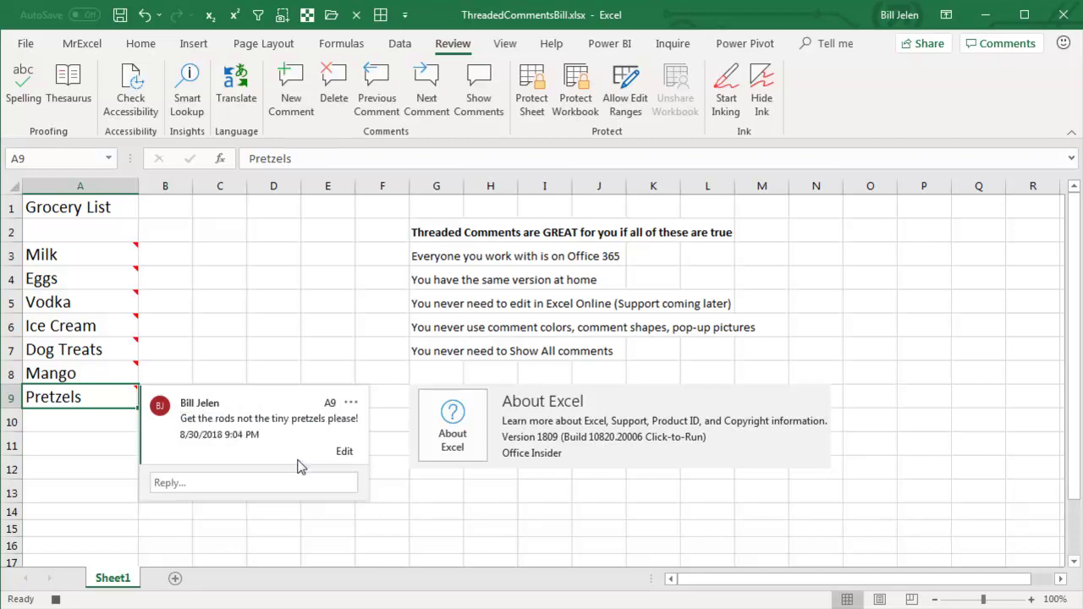
{"action": "left_click", "coordinate": [83, 258]}
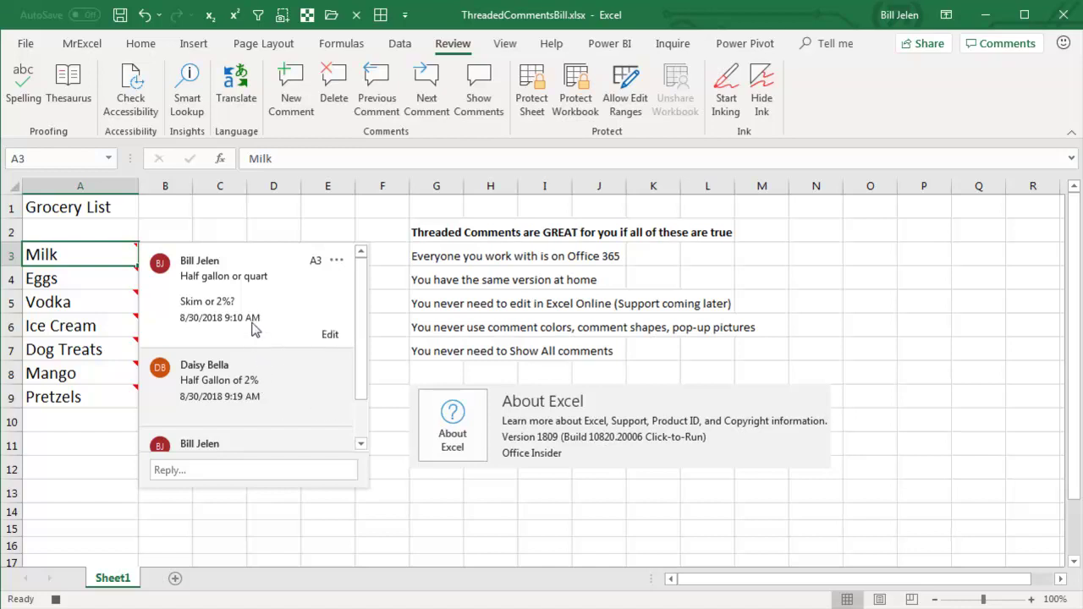
{"action": "mouse_move", "coordinate": [254, 381]}
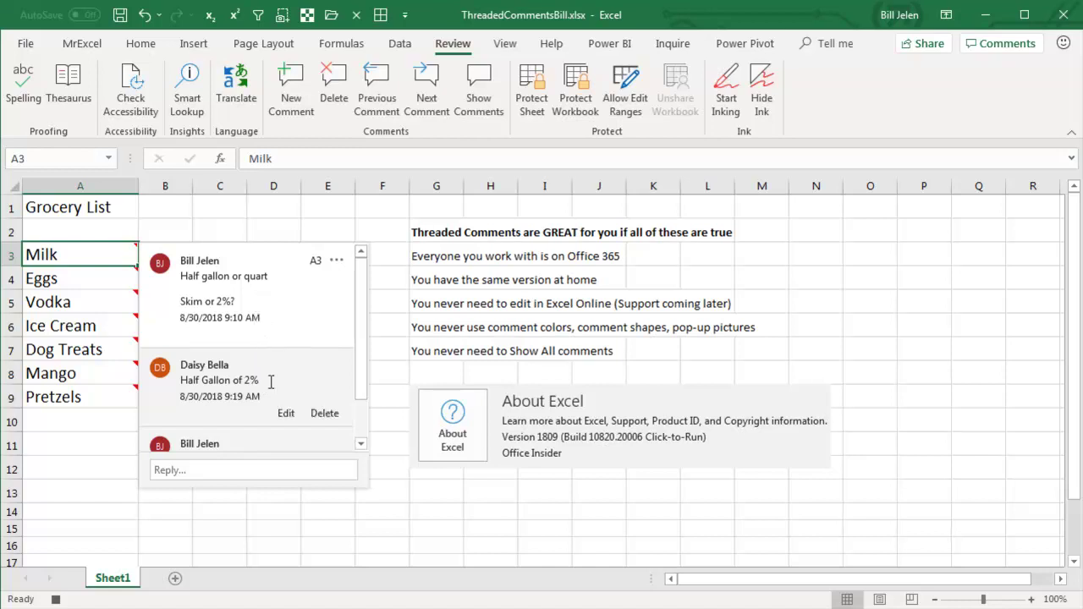
{"action": "left_click_drag", "start_coordinate": [362, 367], "coordinate": [361, 404]}
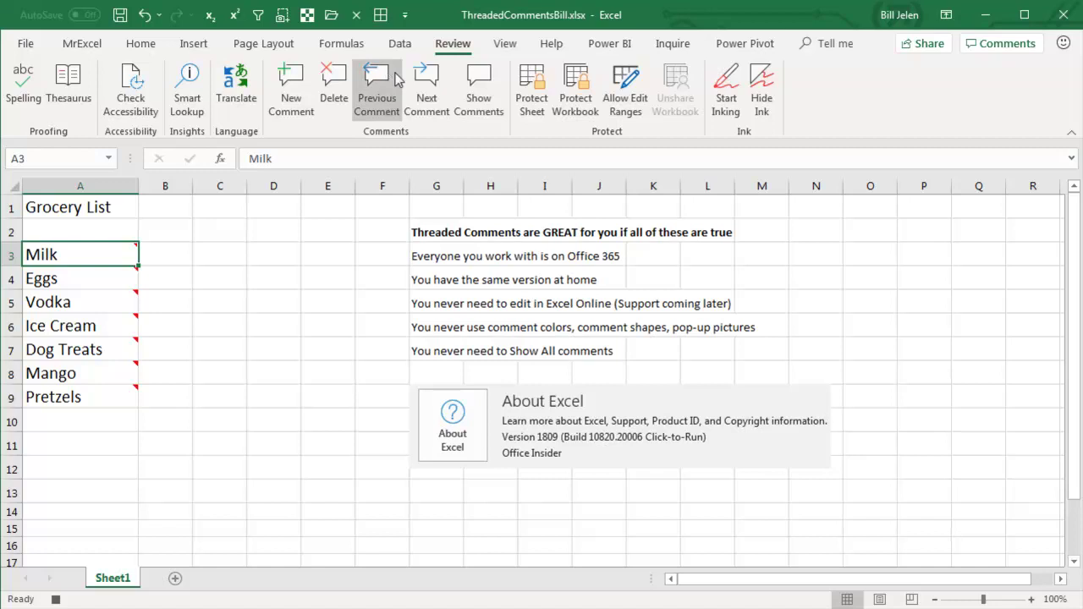
Open the Comments pane and browse the threads on A9, A6 and A3
{"action": "left_click", "coordinate": [991, 46]}
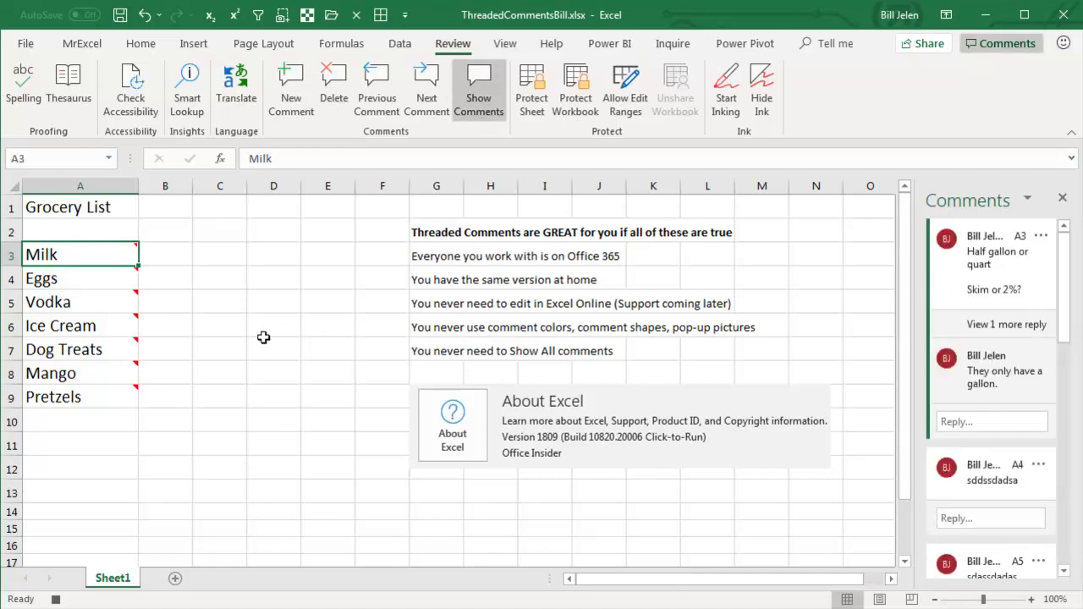
{"action": "left_click", "coordinate": [80, 397]}
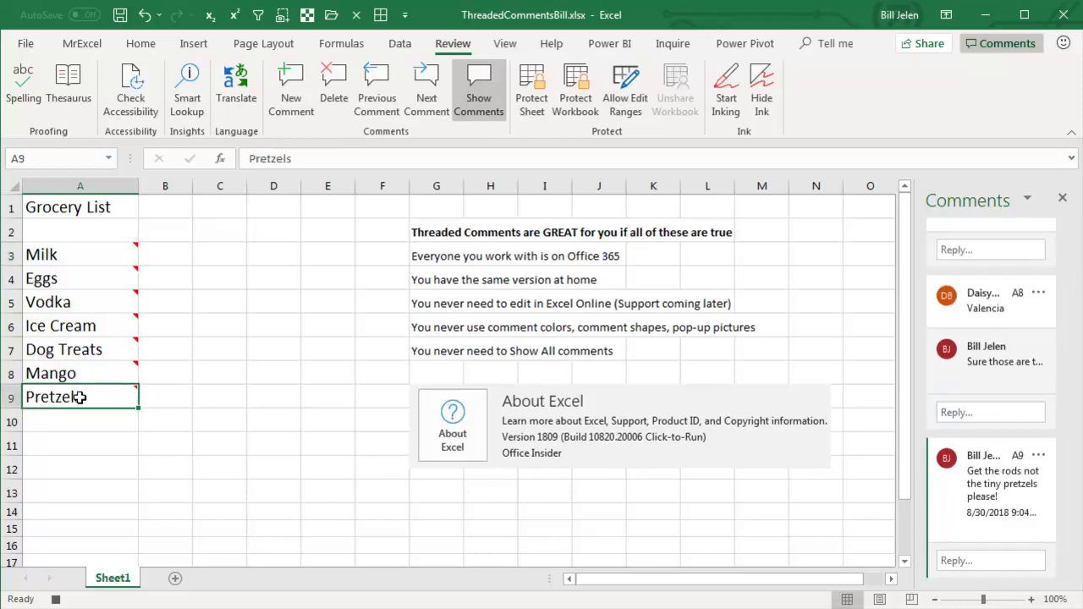
{"action": "left_click", "coordinate": [79, 329]}
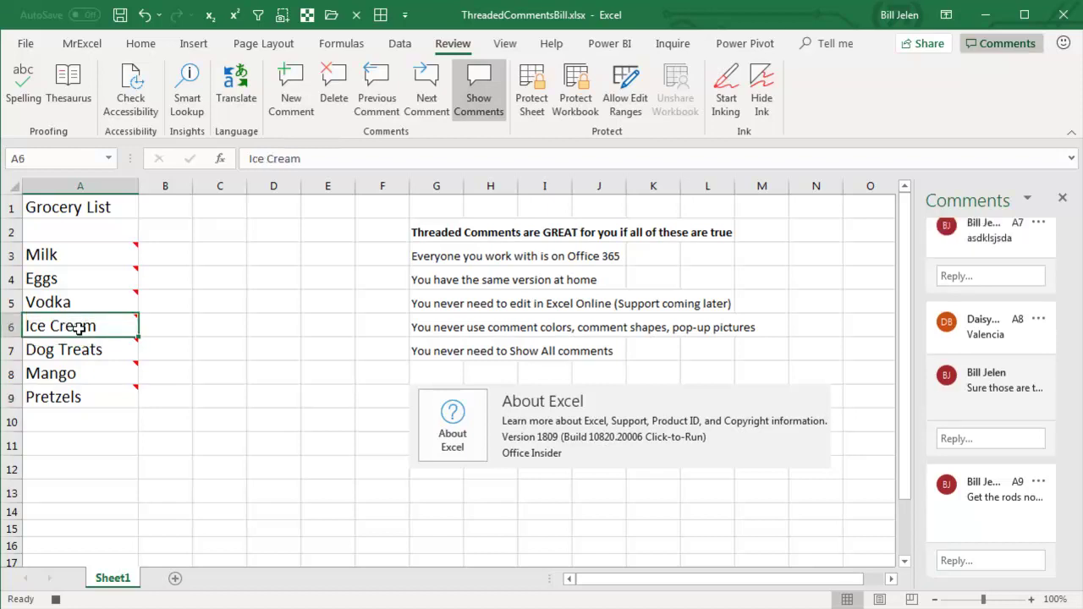
{"action": "left_click", "coordinate": [70, 256]}
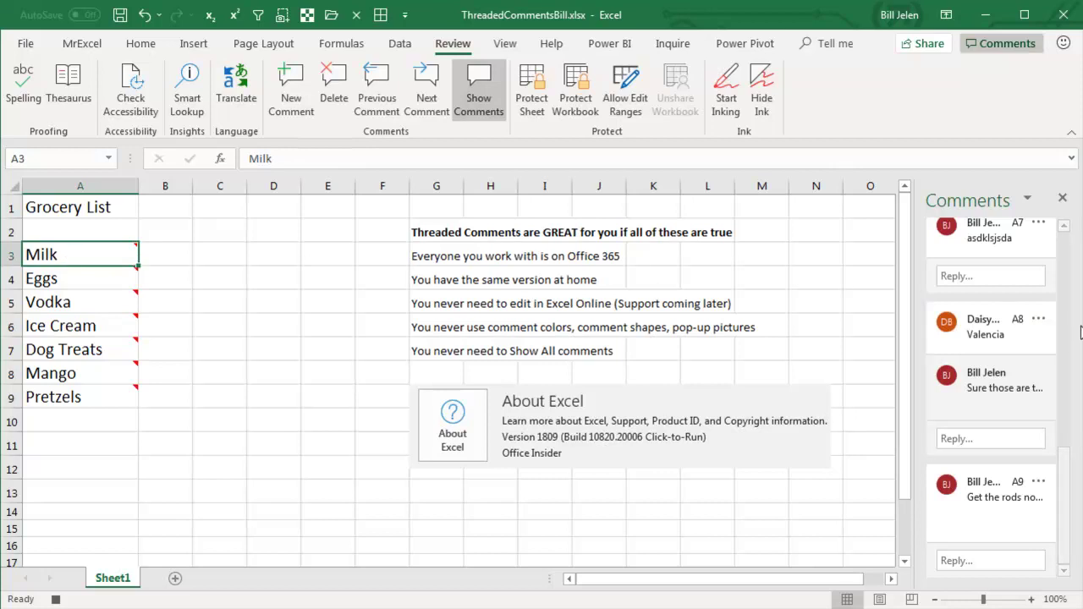
{"action": "left_click_drag", "start_coordinate": [1071, 451], "coordinate": [1068, 247]}
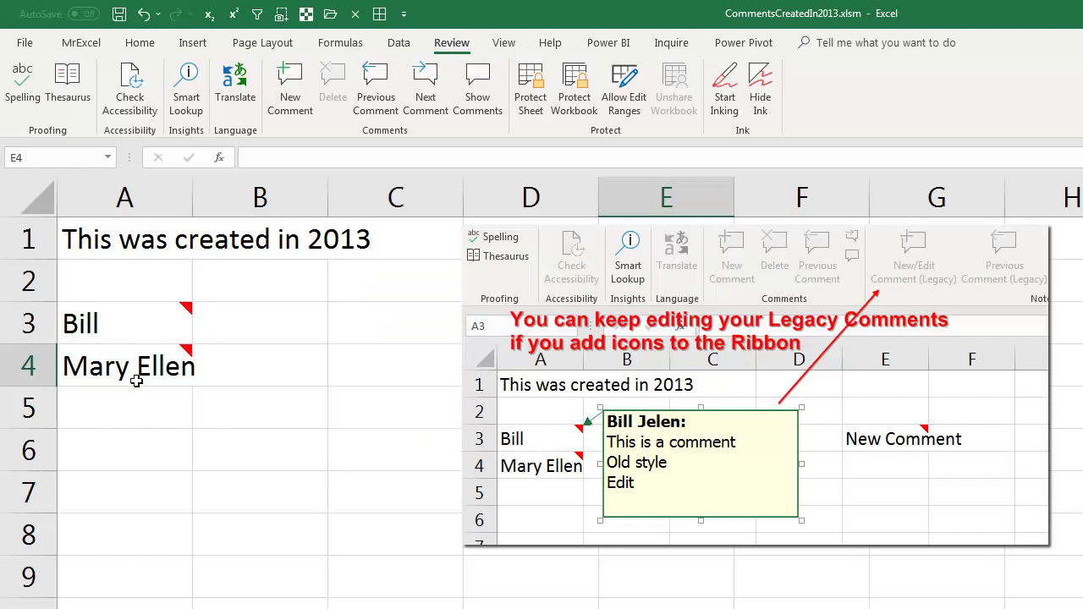
{"action": "mouse_move", "coordinate": [127, 366]}
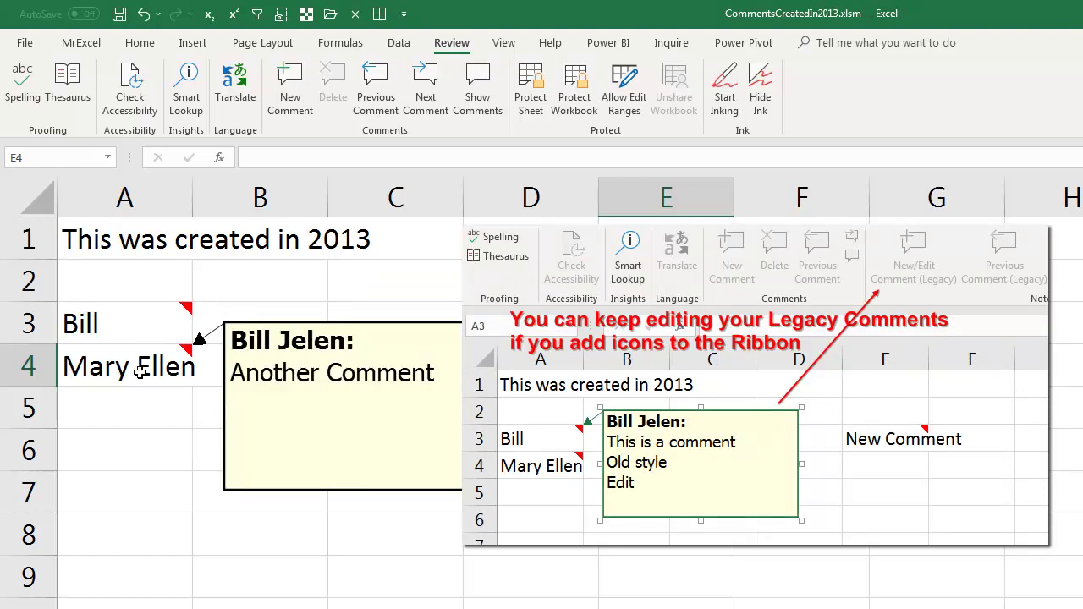
Post the threaded comment 'New Style Comment' on E3, then select C4 to dismiss it
{"action": "left_click", "coordinate": [648, 322]}
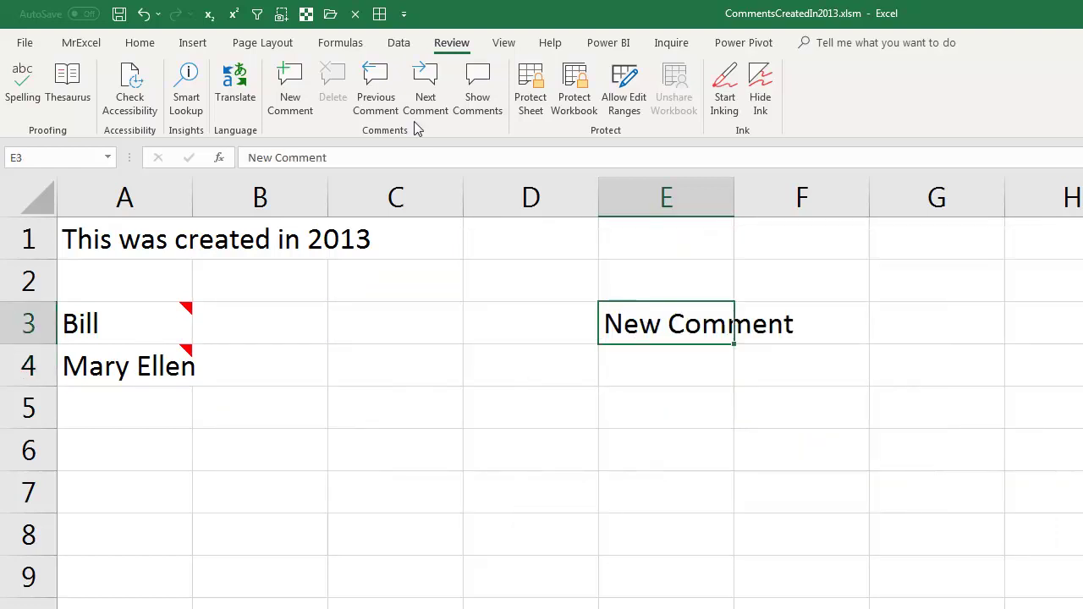
{"action": "left_click", "coordinate": [303, 86]}
{"action": "type", "text": "Ne"}
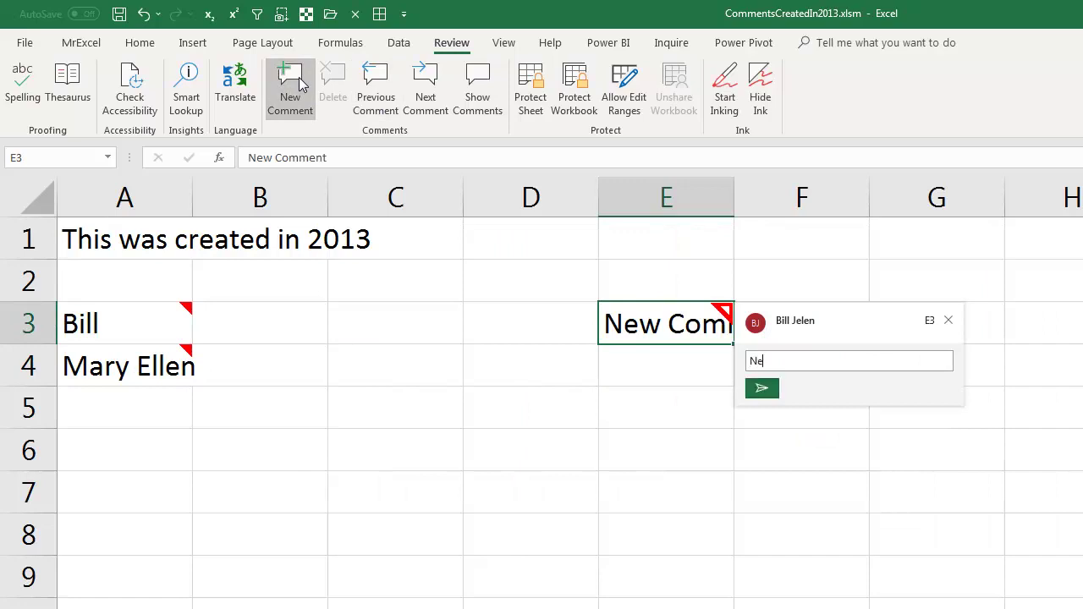
{"action": "type", "text": "w Style Comment"}
{"action": "left_click", "coordinate": [759, 388]}
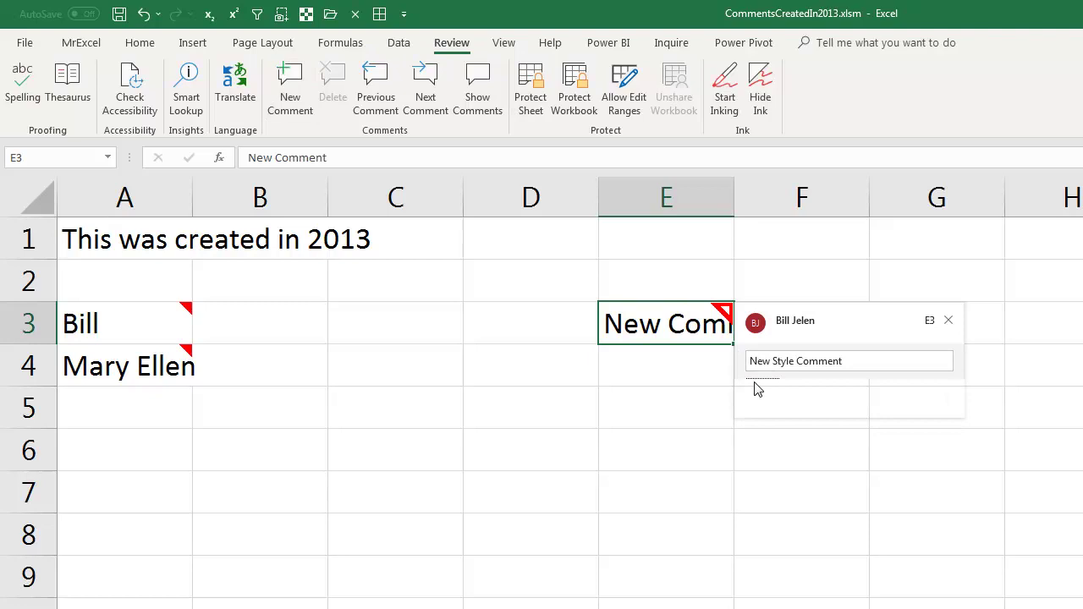
{"action": "left_click", "coordinate": [355, 363]}
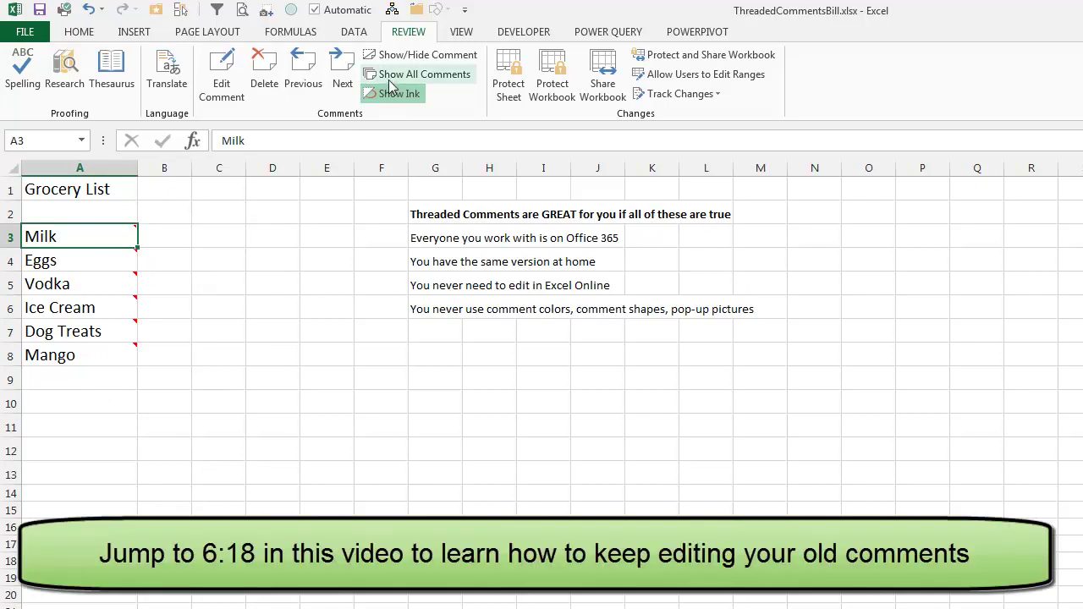
Show Milk's comment, enlarge its box to reveal the reply, and capitalise 'Gallon' in it
{"action": "left_click", "coordinate": [400, 55]}
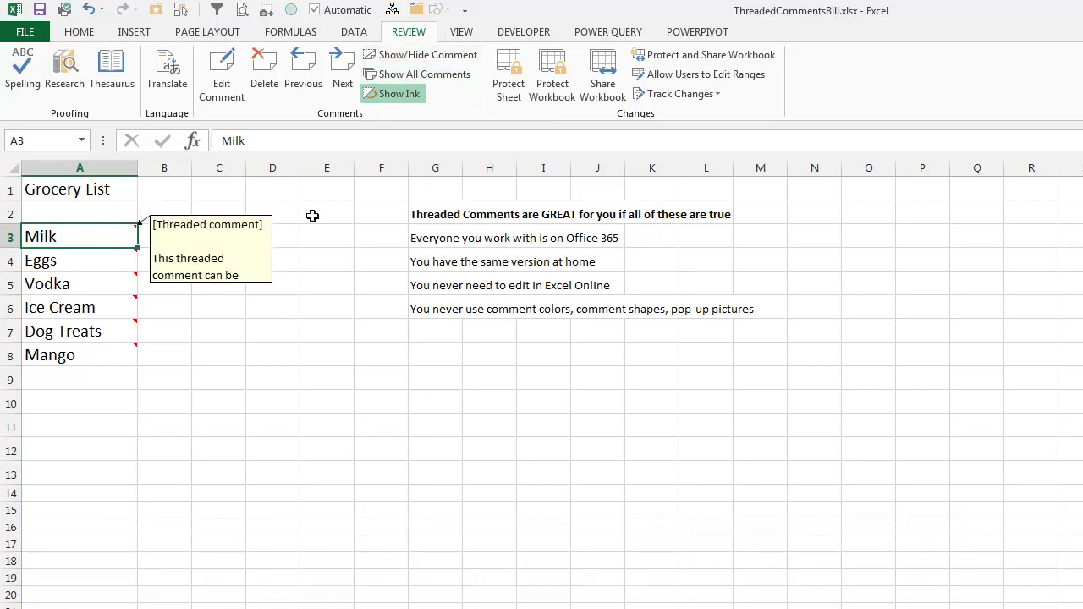
{"action": "left_click", "coordinate": [274, 260]}
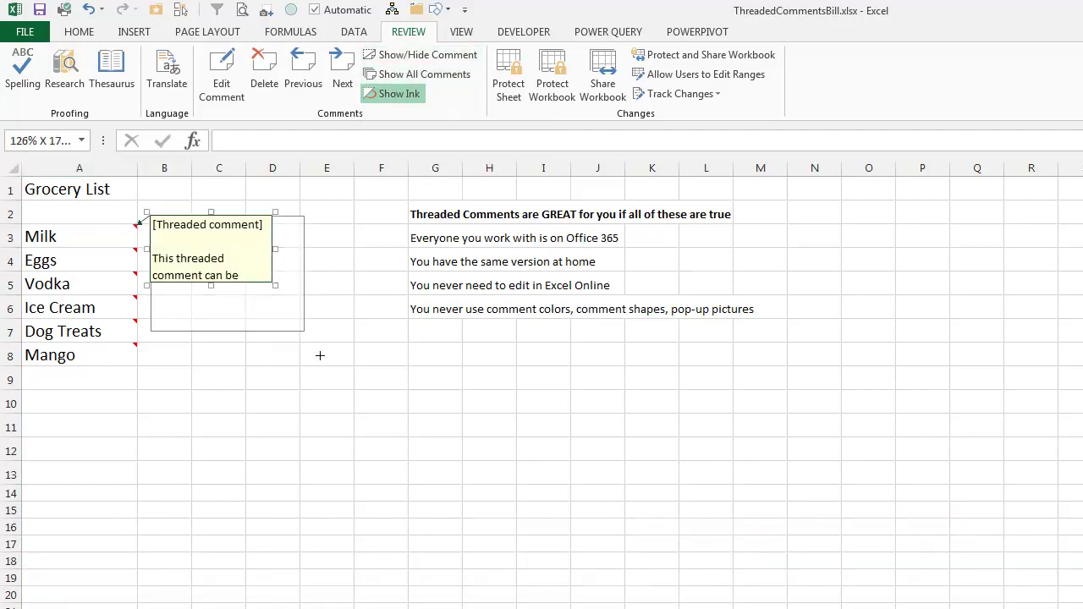
{"action": "left_click_drag", "start_coordinate": [274, 284], "coordinate": [387, 415]}
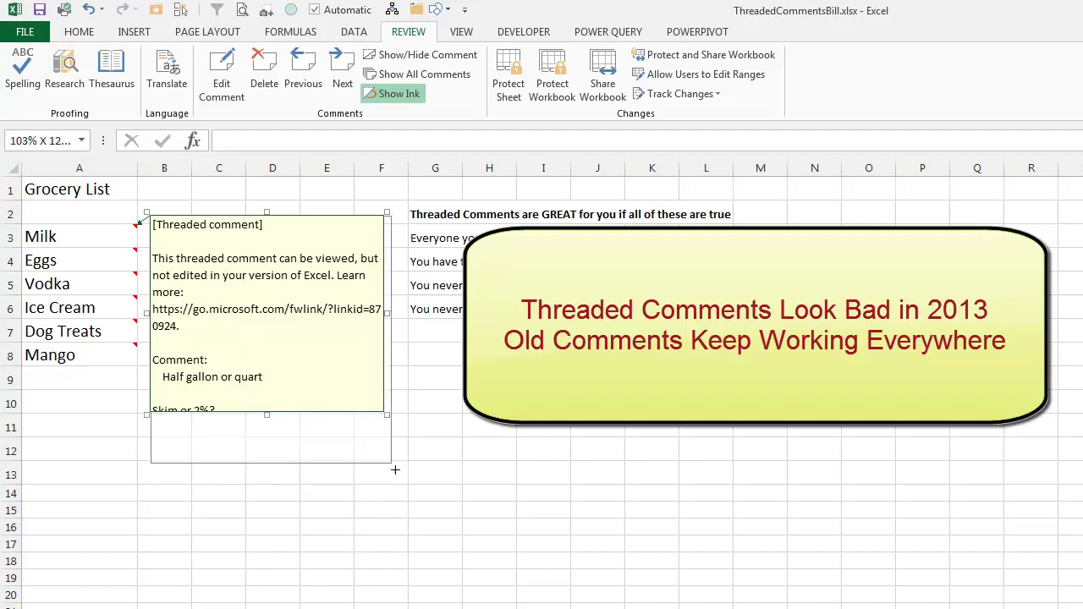
{"action": "left_click_drag", "start_coordinate": [391, 412], "coordinate": [395, 505]}
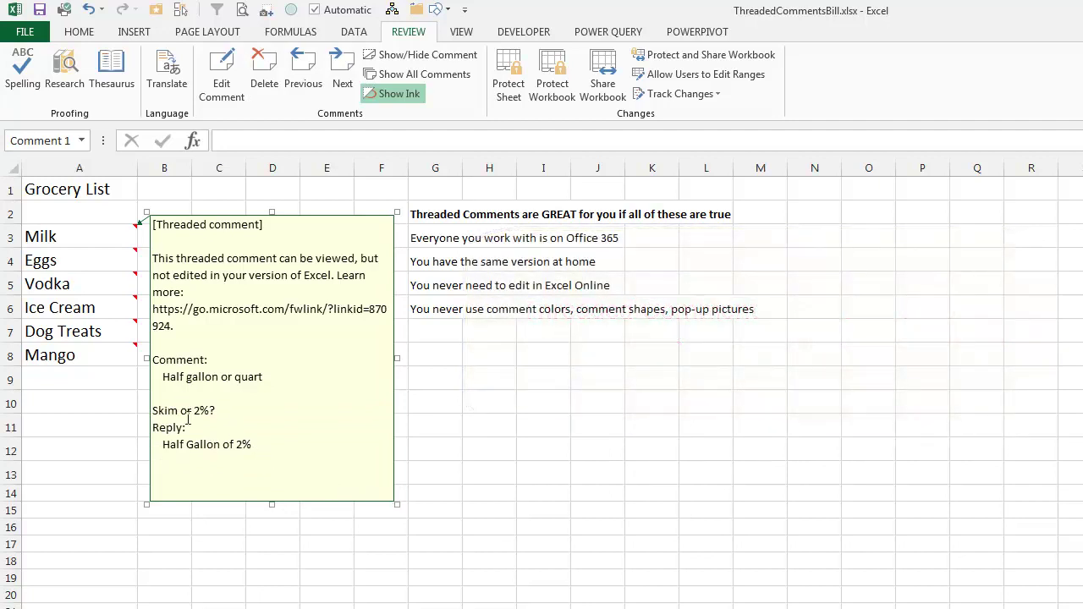
{"action": "key", "text": "BackSpace"}
{"action": "type", "text": "G"}
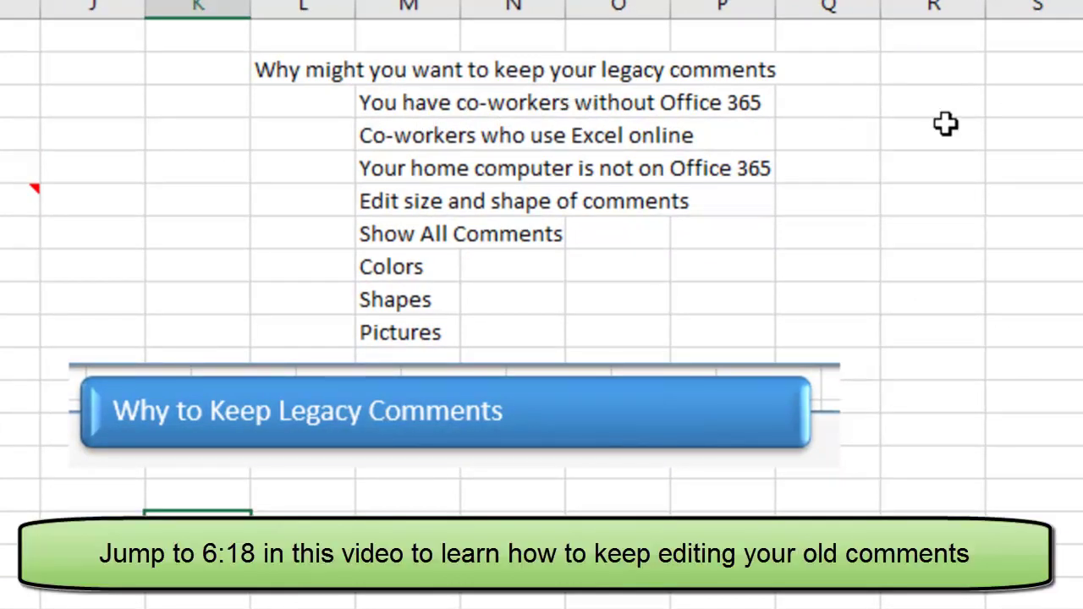
{"action": "left_click", "coordinate": [411, 135]}
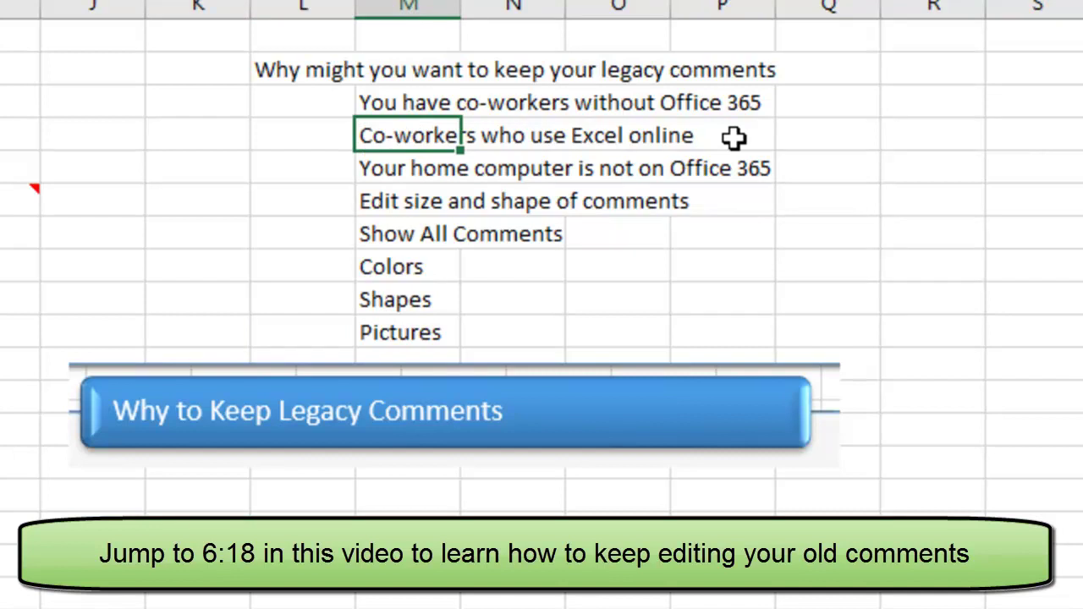
{"action": "left_click", "coordinate": [444, 168]}
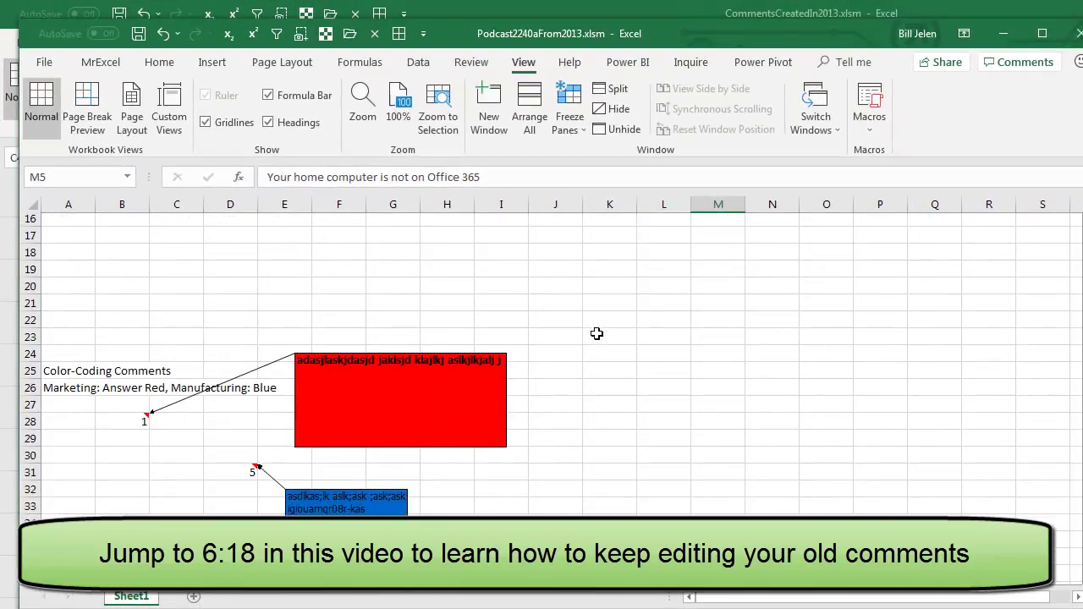
Scroll down to view the colour-coded legacy comments, then scroll back up
{"action": "scroll", "coordinate": [559, 331], "scroll_direction": "down", "scroll_amount": 1}
{"action": "scroll", "coordinate": [595, 333], "scroll_direction": "down", "scroll_amount": 1}
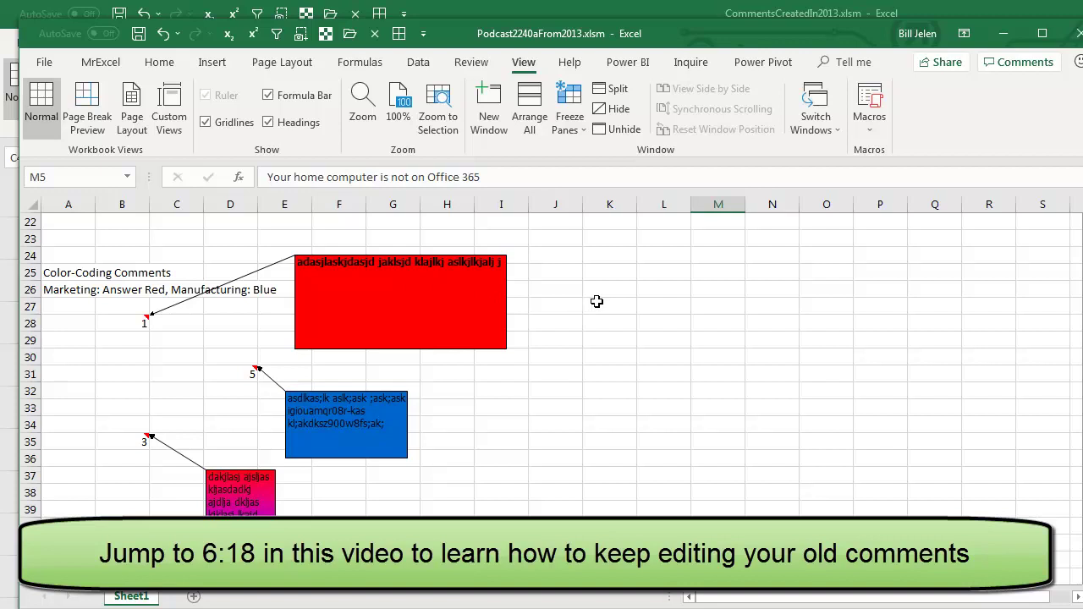
{"action": "scroll", "coordinate": [596, 301], "scroll_direction": "up", "scroll_amount": 4}
{"action": "scroll", "coordinate": [508, 308], "scroll_direction": "up", "scroll_amount": 3}
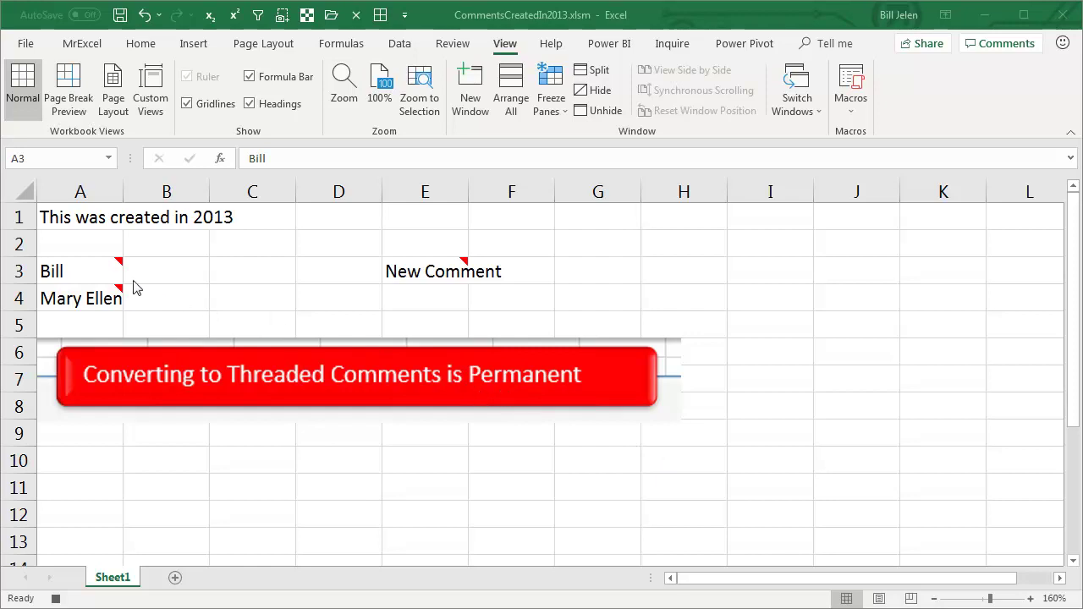
Try editing A3's legacy comment, decline converting it to threaded comments, and show the Review tab
{"action": "left_click", "coordinate": [108, 273]}
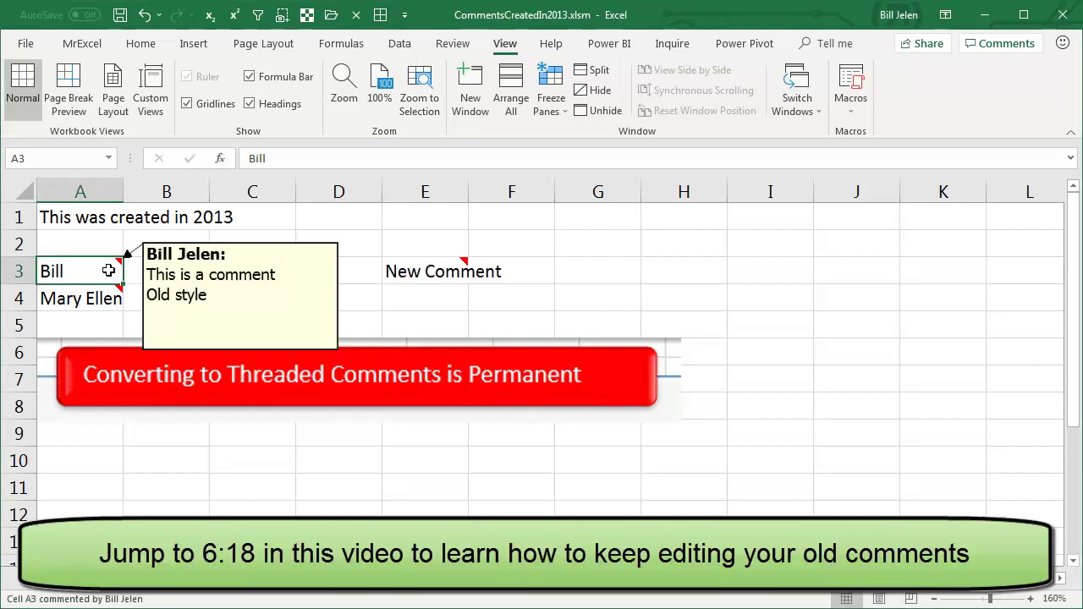
{"action": "right_click", "coordinate": [110, 274]}
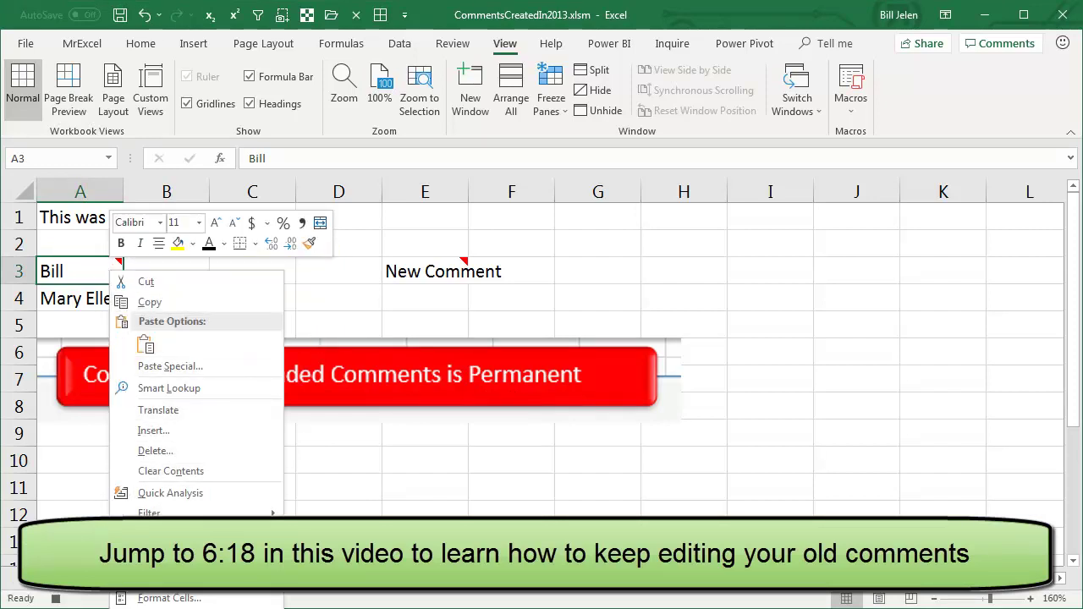
{"action": "left_click", "coordinate": [169, 555]}
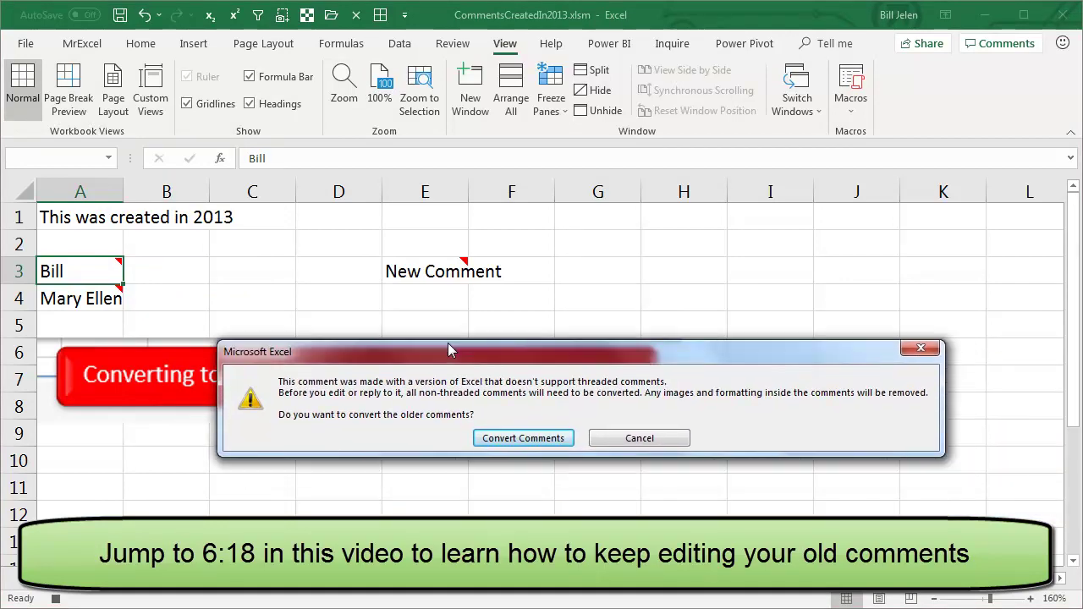
{"action": "left_click_drag", "start_coordinate": [442, 336], "coordinate": [434, 233]}
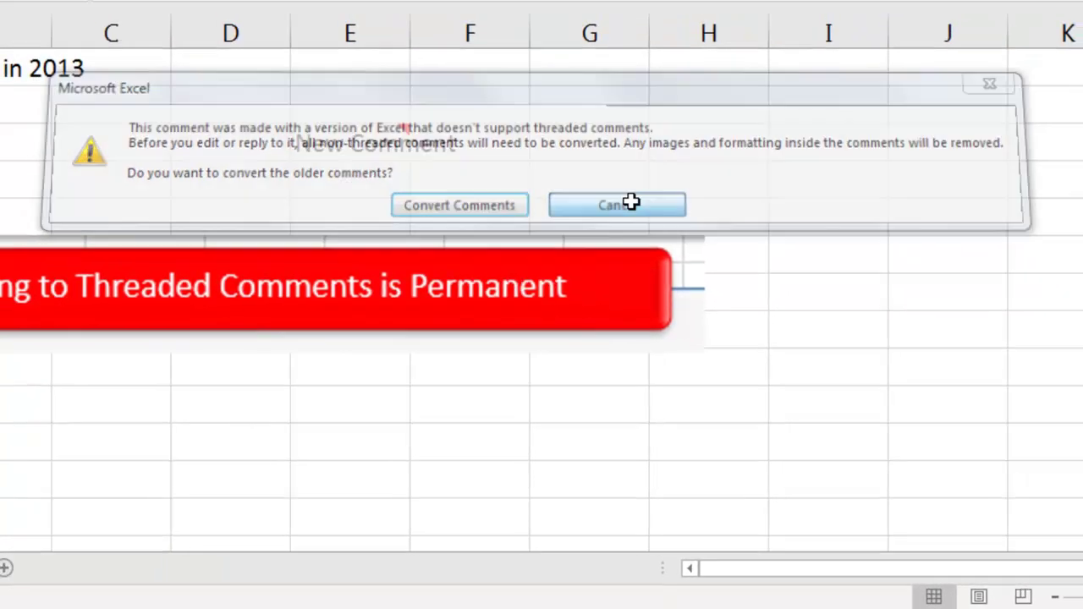
{"action": "left_click", "coordinate": [619, 181]}
{"action": "left_click", "coordinate": [454, 45]}
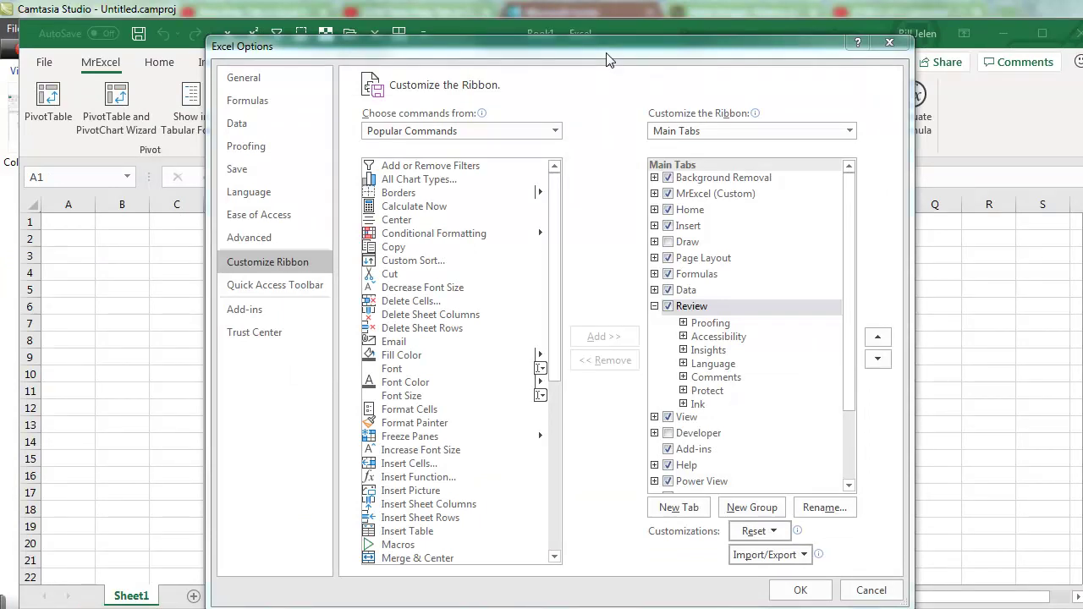
Create a new group named Notes under Review and move it up to follow Comments
{"action": "left_click", "coordinate": [762, 508]}
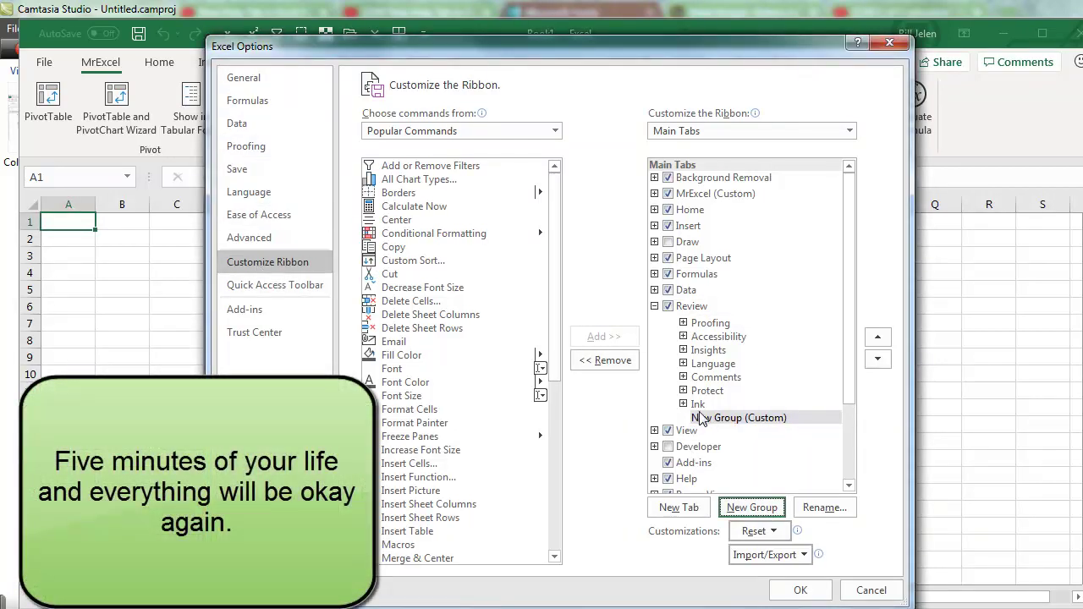
{"action": "left_click", "coordinate": [827, 507]}
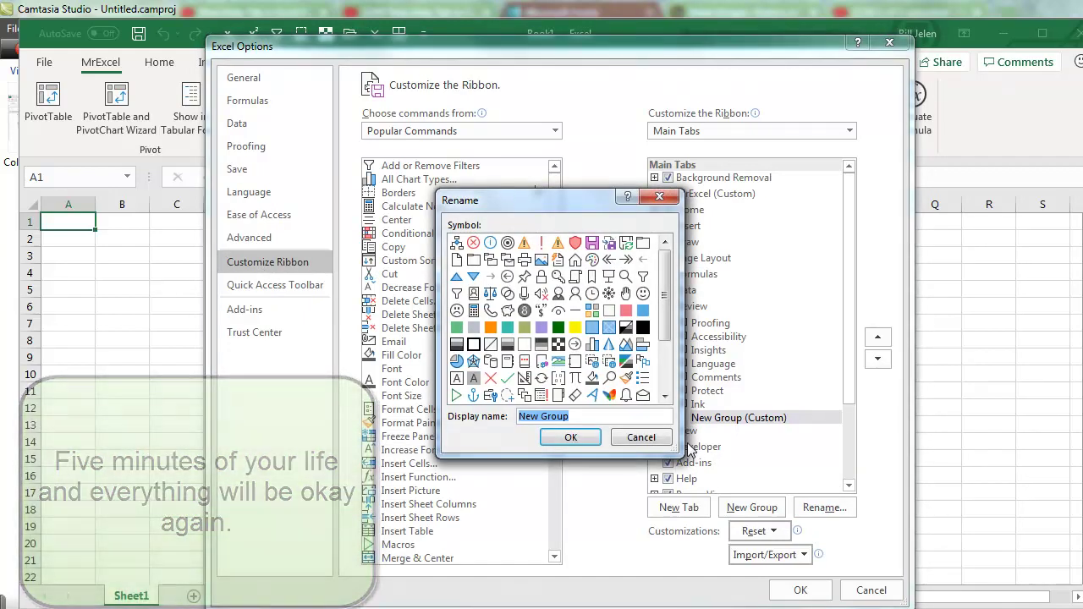
{"action": "type", "text": "Notes"}
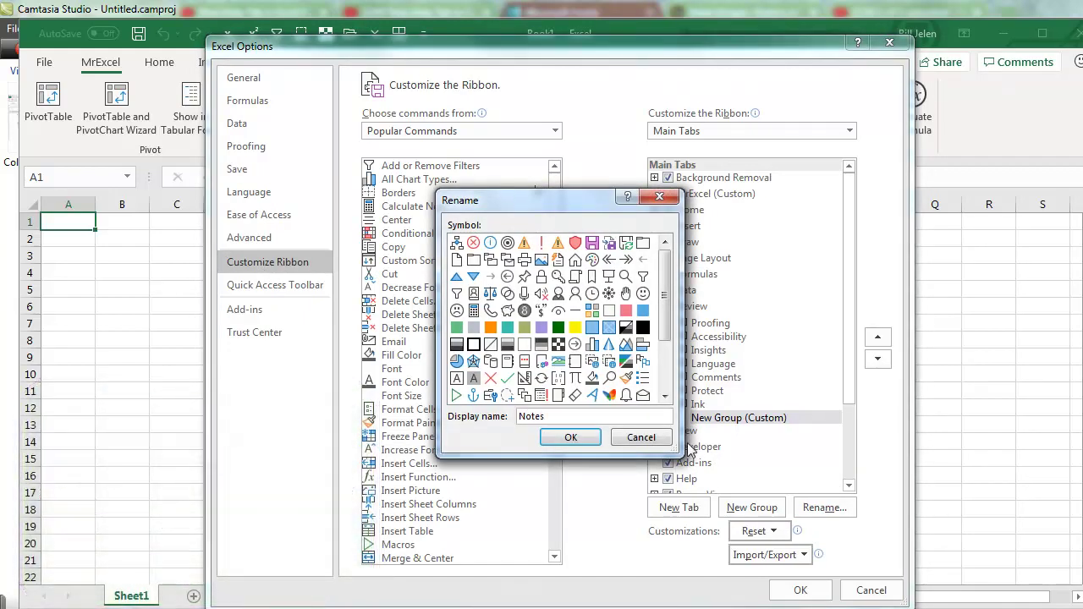
{"action": "left_click", "coordinate": [570, 438]}
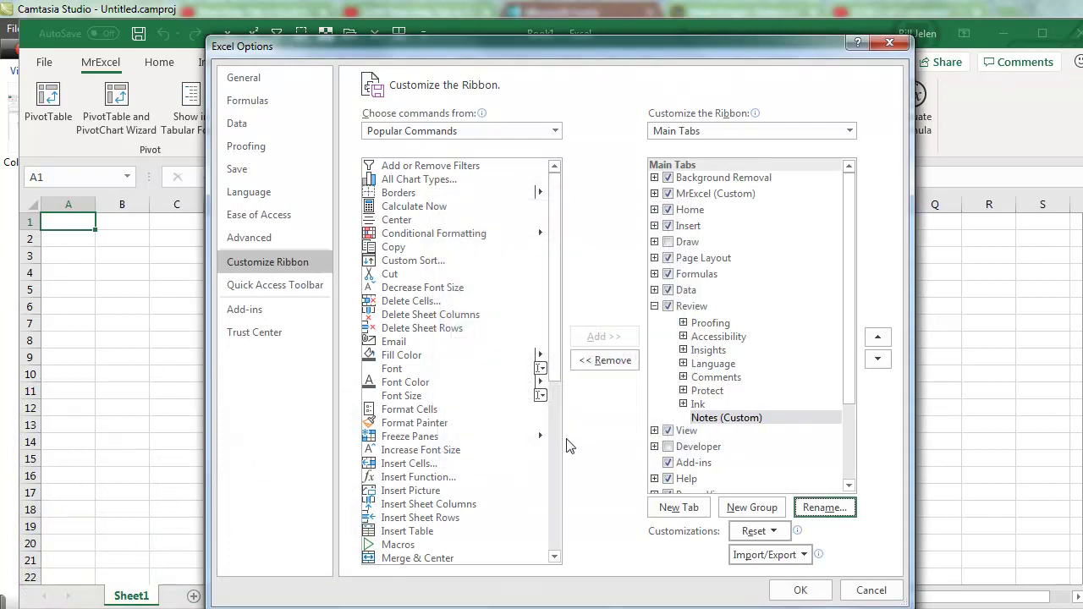
{"action": "left_click", "coordinate": [878, 339]}
{"action": "left_click", "coordinate": [878, 339]}
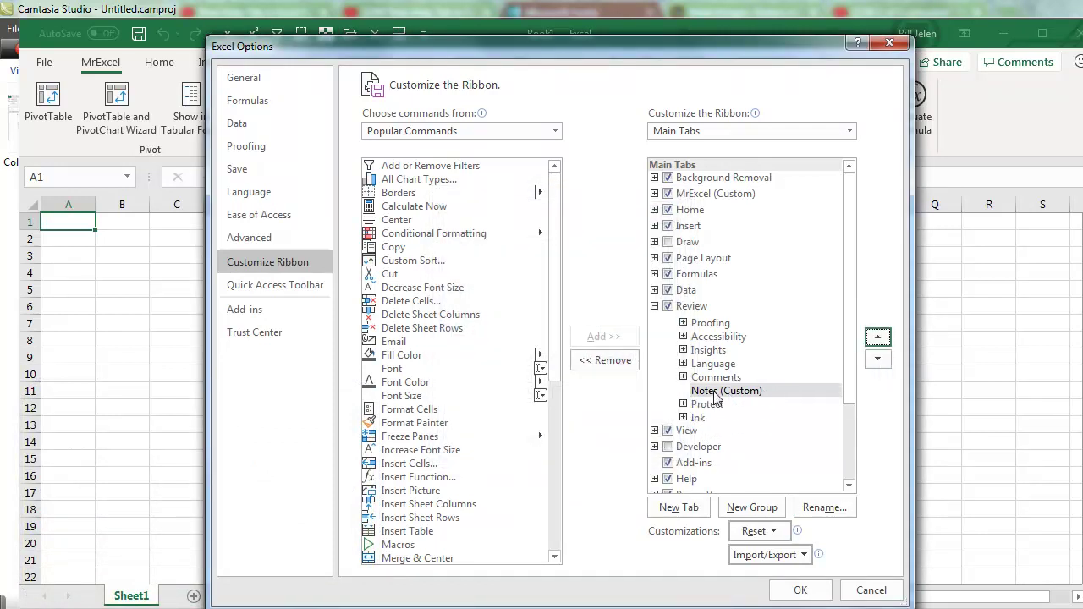
From All Commands, add New/Edit Comment (Legacy) to the Notes group
{"action": "left_click", "coordinate": [554, 130]}
{"action": "left_click", "coordinate": [425, 181]}
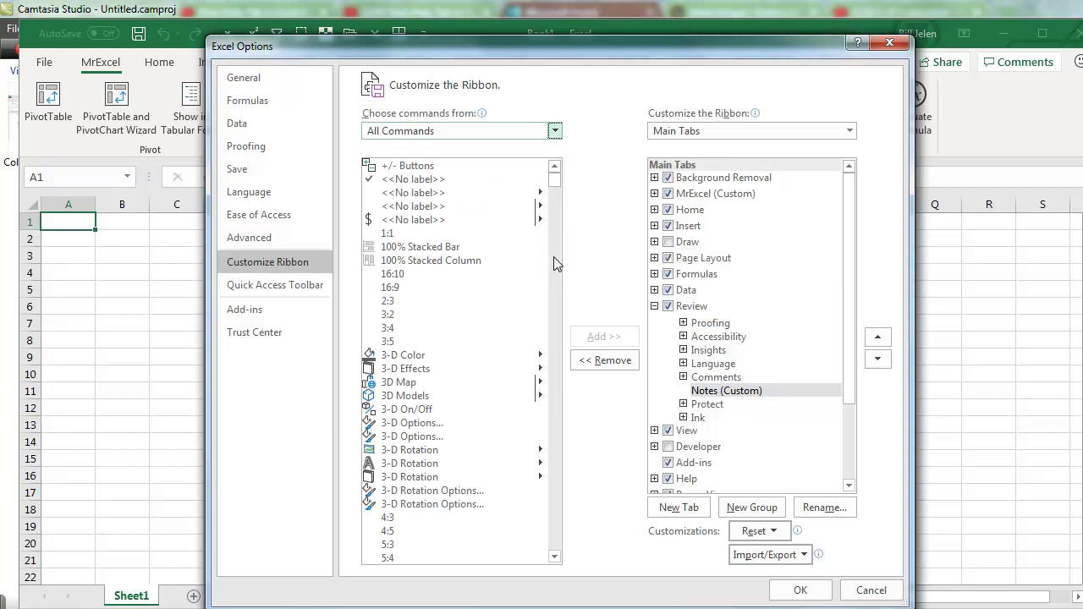
{"action": "left_click_drag", "start_coordinate": [554, 180], "coordinate": [557, 422]}
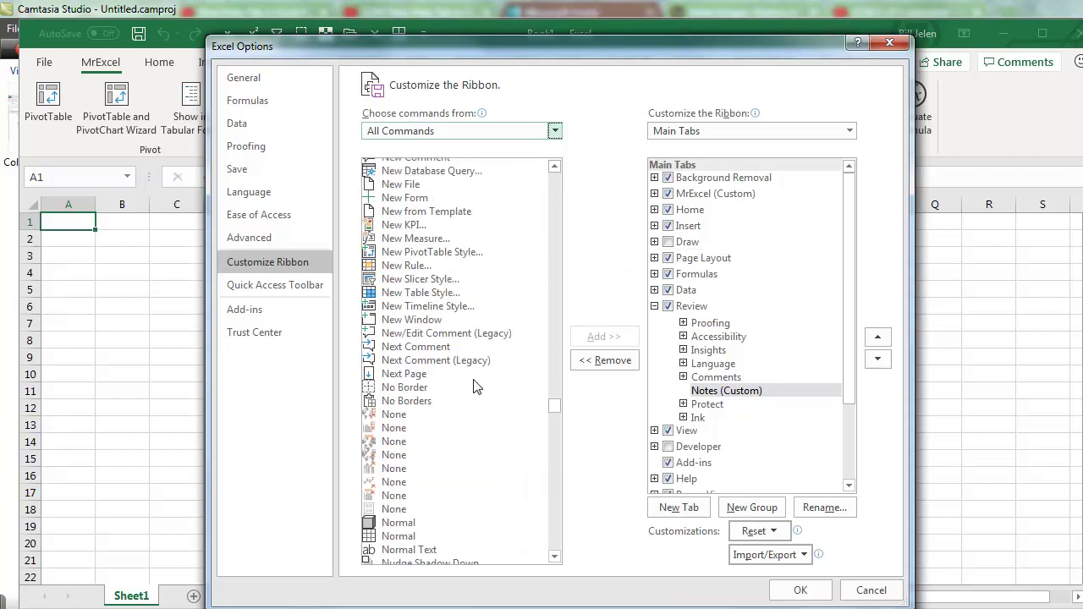
{"action": "left_click", "coordinate": [461, 334]}
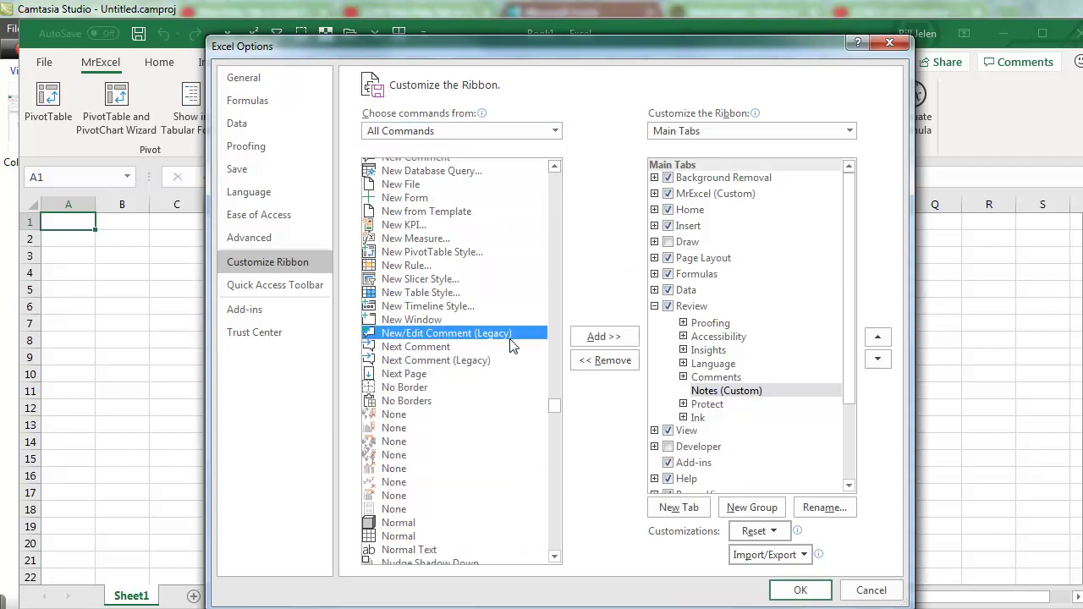
{"action": "left_click", "coordinate": [596, 339]}
{"action": "left_click", "coordinate": [453, 362]}
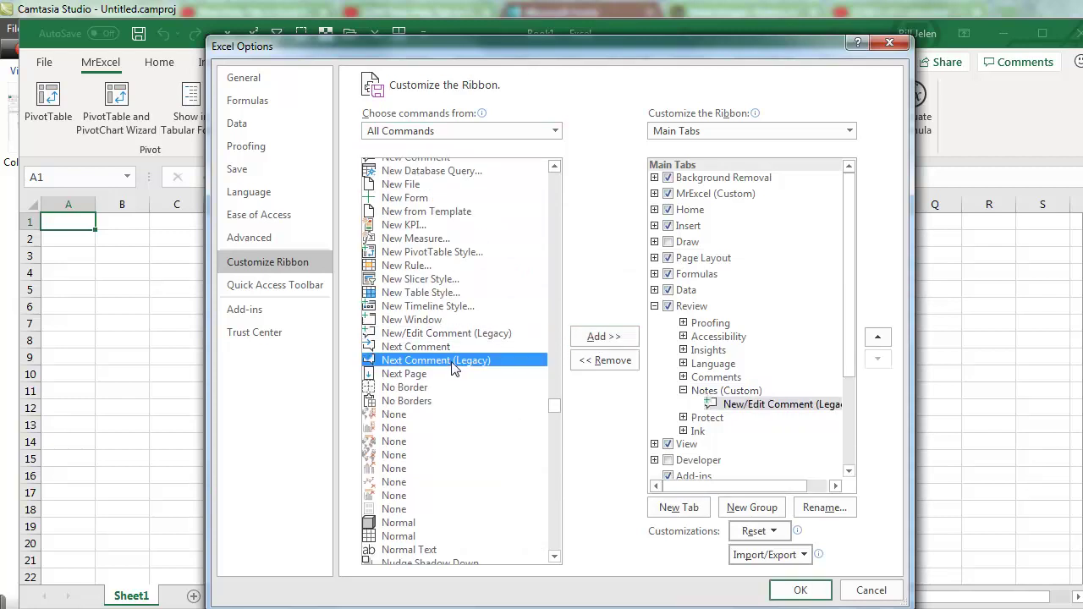
Add Next, Previous, Show/Hide and Show All Comments (Legacy), put Previous before Next, and confirm
{"action": "left_click", "coordinate": [595, 338]}
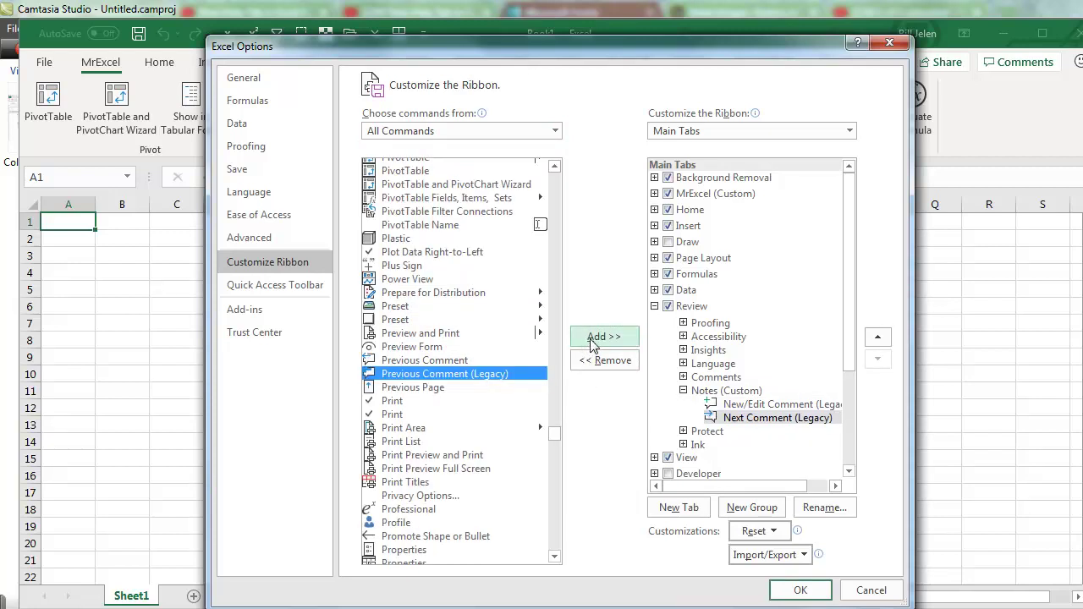
{"action": "left_click", "coordinate": [596, 338]}
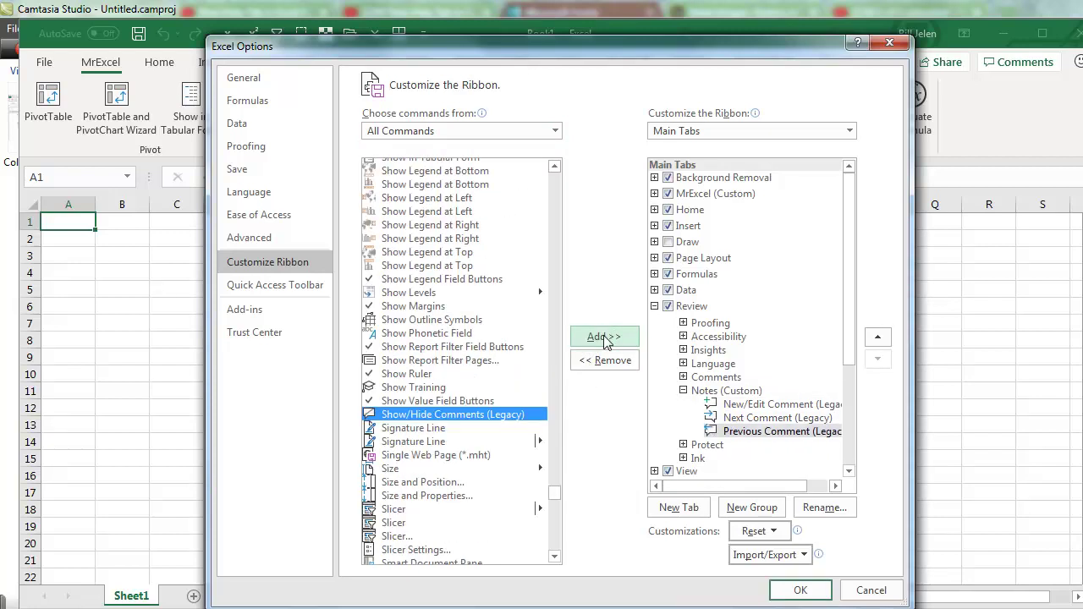
{"action": "left_click", "coordinate": [606, 342]}
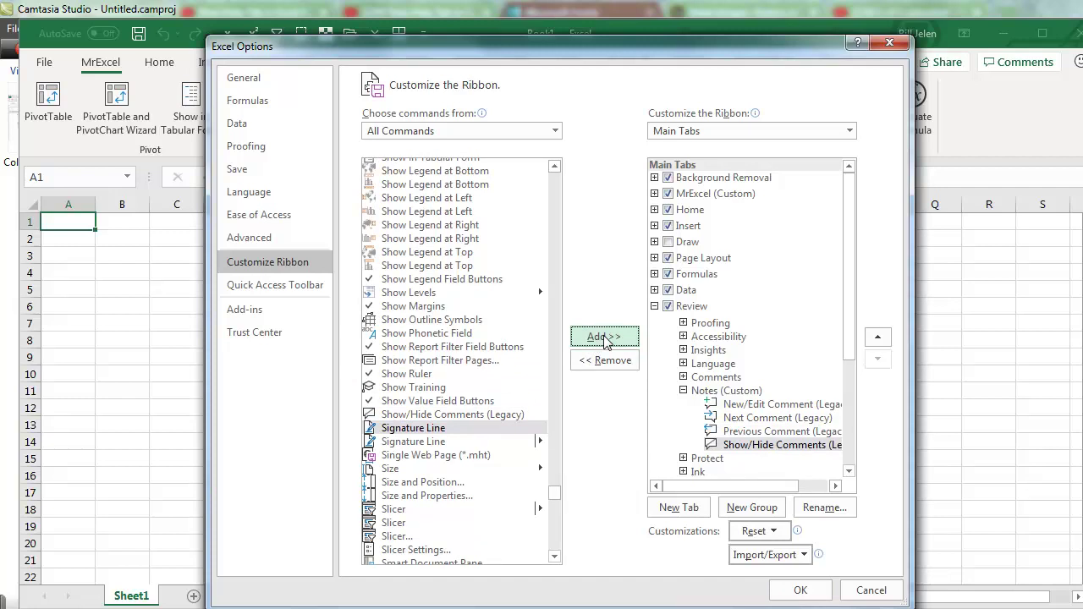
{"action": "scroll", "coordinate": [499, 279], "scroll_direction": "up", "scroll_amount": 7}
{"action": "left_click", "coordinate": [457, 252]}
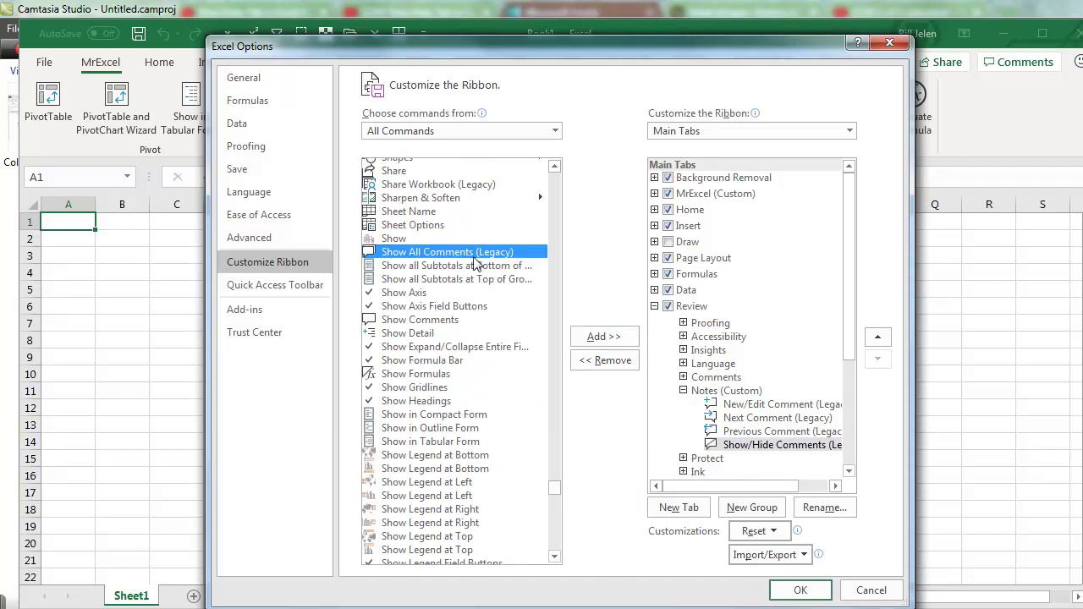
{"action": "left_click", "coordinate": [604, 340]}
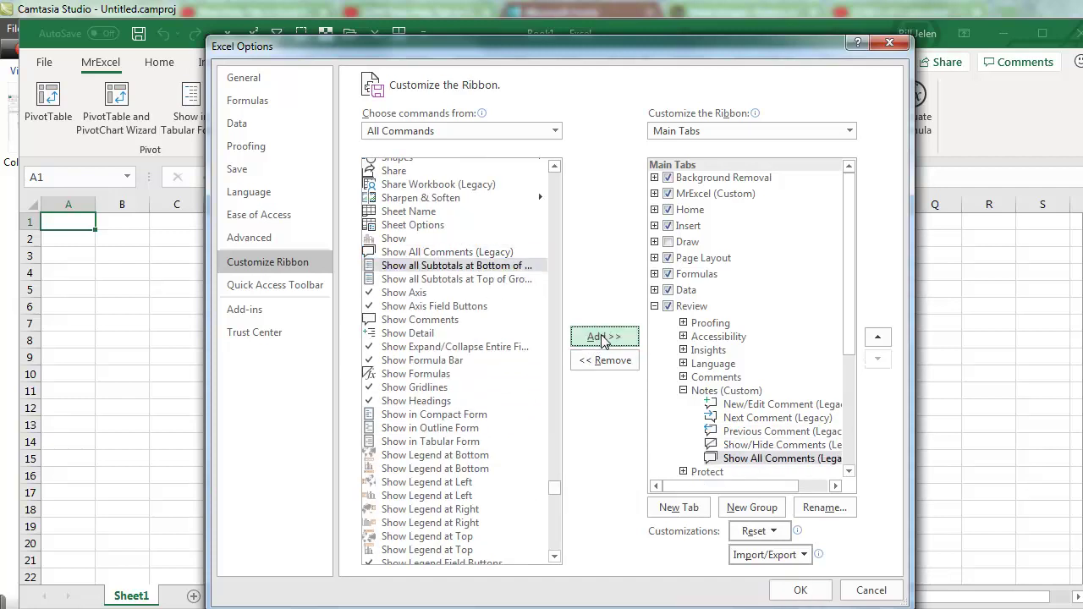
{"action": "left_click", "coordinate": [748, 432]}
{"action": "left_click", "coordinate": [877, 337]}
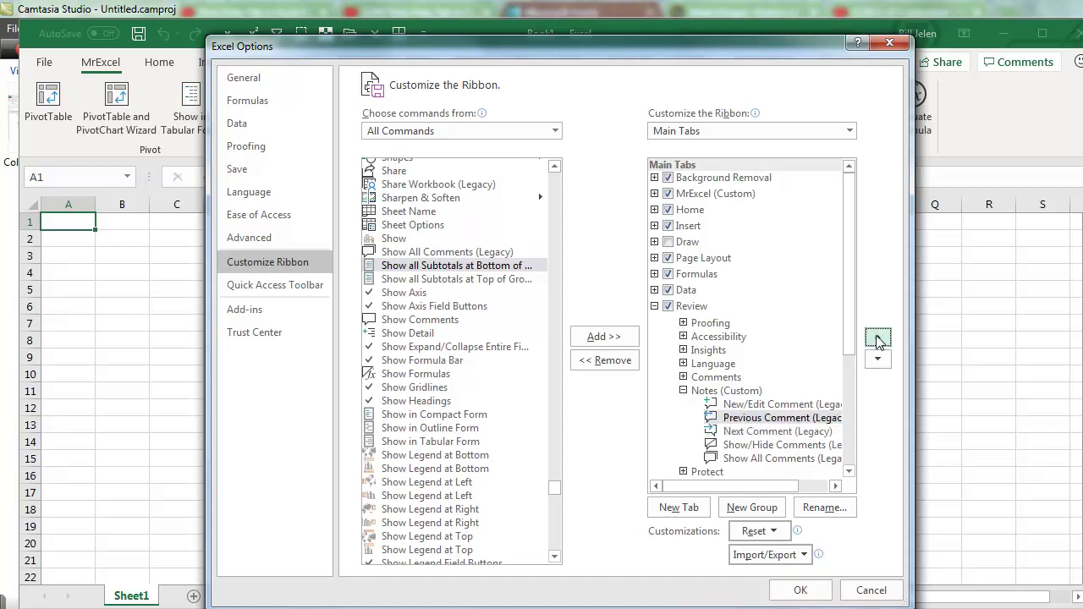
{"action": "left_click", "coordinate": [801, 589]}
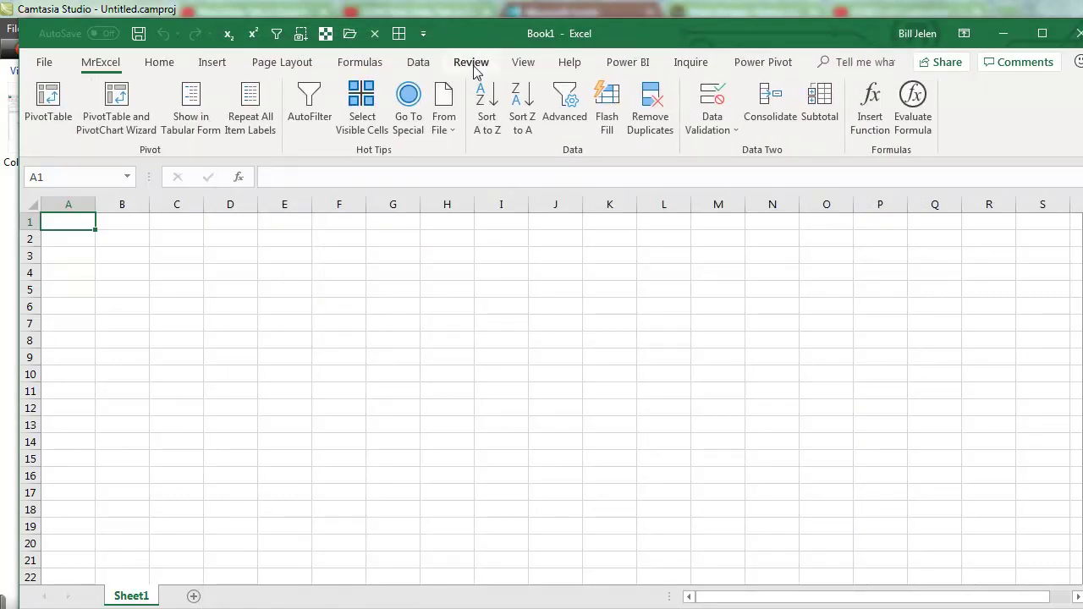
Enter 'New' in C3 and post the threaded comment 'Teesting' on it
{"action": "left_click", "coordinate": [474, 68]}
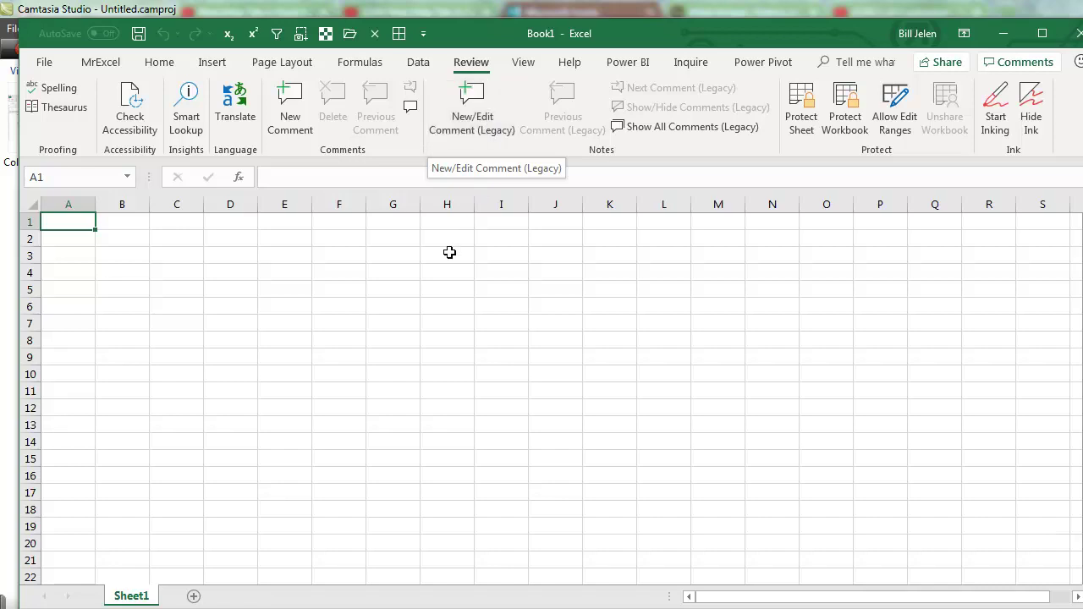
{"action": "left_click", "coordinate": [181, 257]}
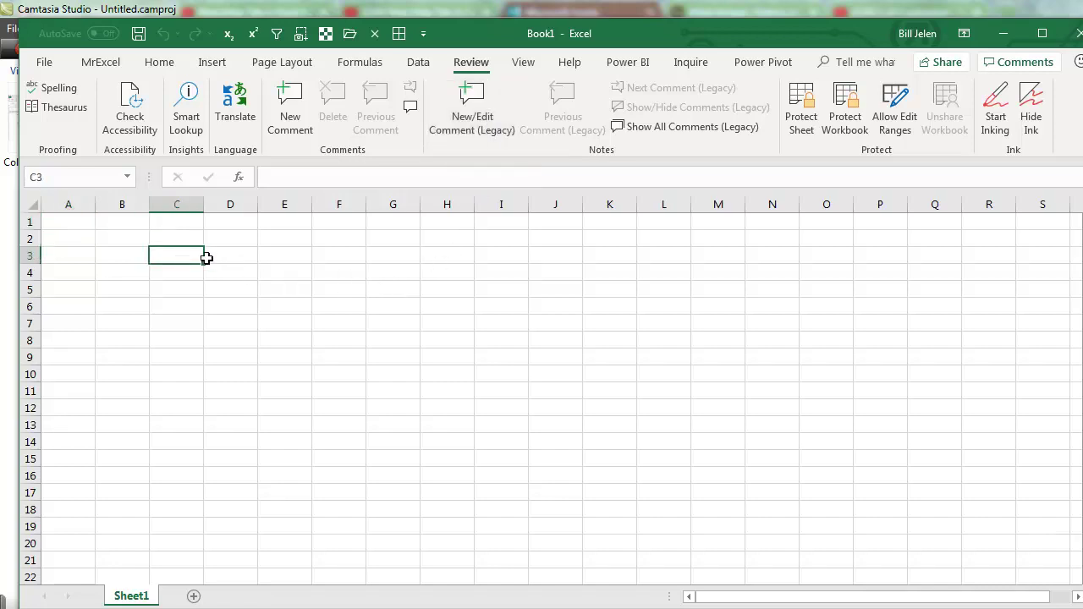
{"action": "type", "text": "New"}
{"action": "key", "text": "ctrl+Return"}
{"action": "left_click", "coordinate": [289, 94]}
{"action": "type", "text": "Teest"}
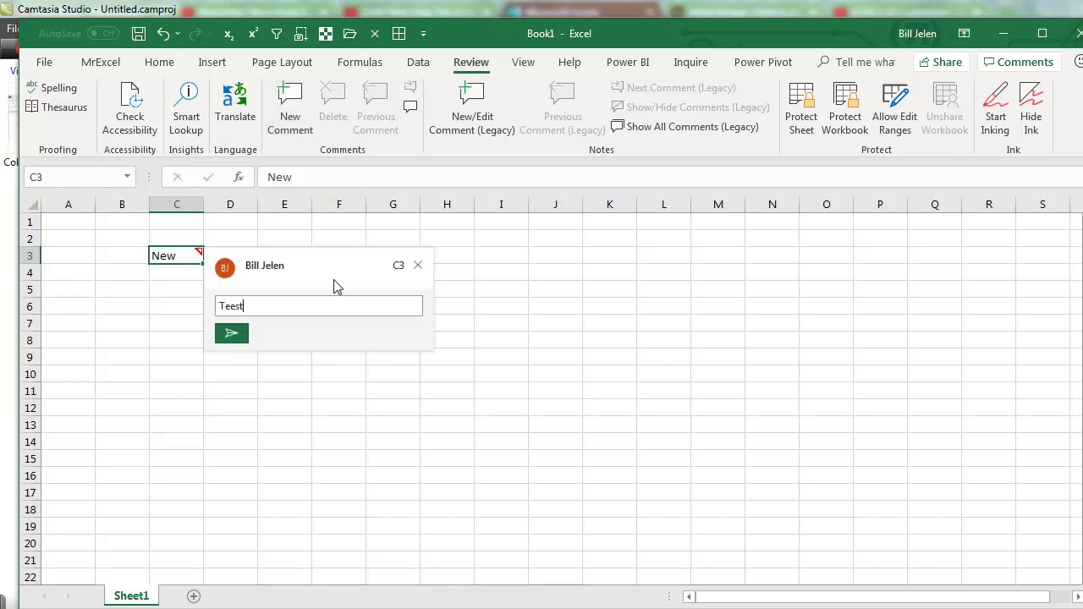
{"action": "type", "text": "ing"}
{"action": "key", "text": "Return"}
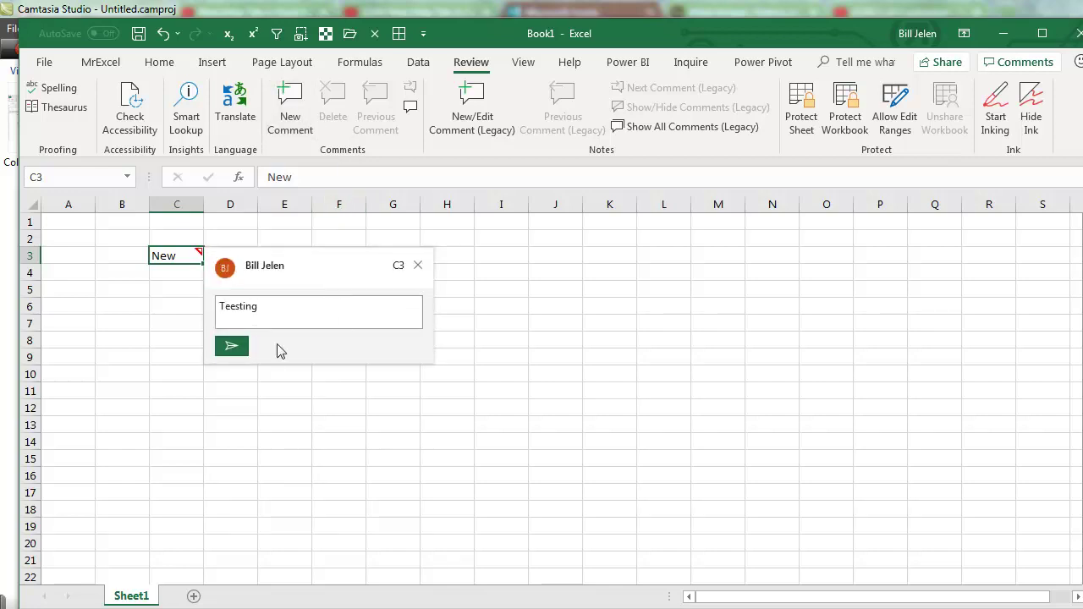
{"action": "left_click", "coordinate": [232, 348]}
Add a legacy 'Old Comment' note to I3, enlarge its box, and show all legacy comments
{"action": "left_click", "coordinate": [488, 260]}
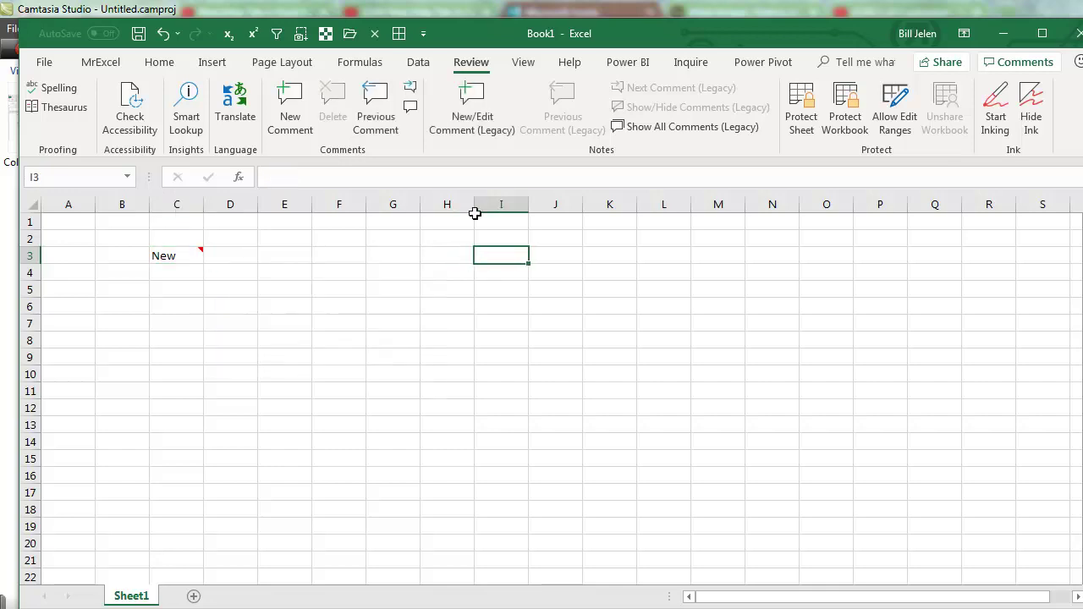
{"action": "left_click", "coordinate": [480, 102]}
{"action": "type", "text": "ld Comment"}
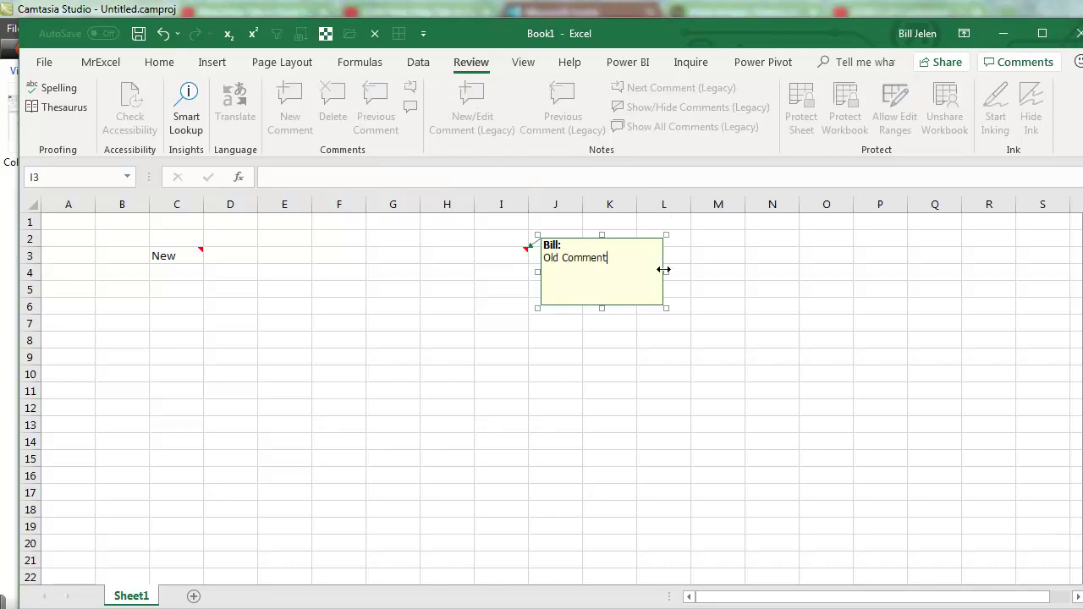
{"action": "mouse_move", "coordinate": [666, 308]}
{"action": "left_mouse_down"}
{"action": "mouse_move", "coordinate": [647, 379]}
{"action": "mouse_move", "coordinate": [677, 380]}
{"action": "left_mouse_up"}
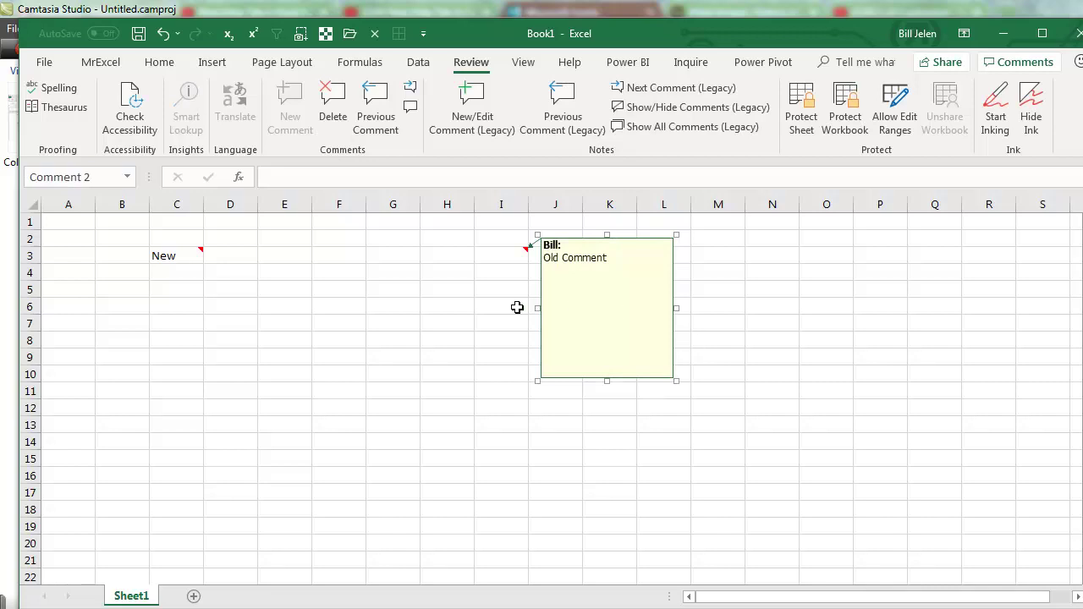
{"action": "left_click", "coordinate": [511, 276]}
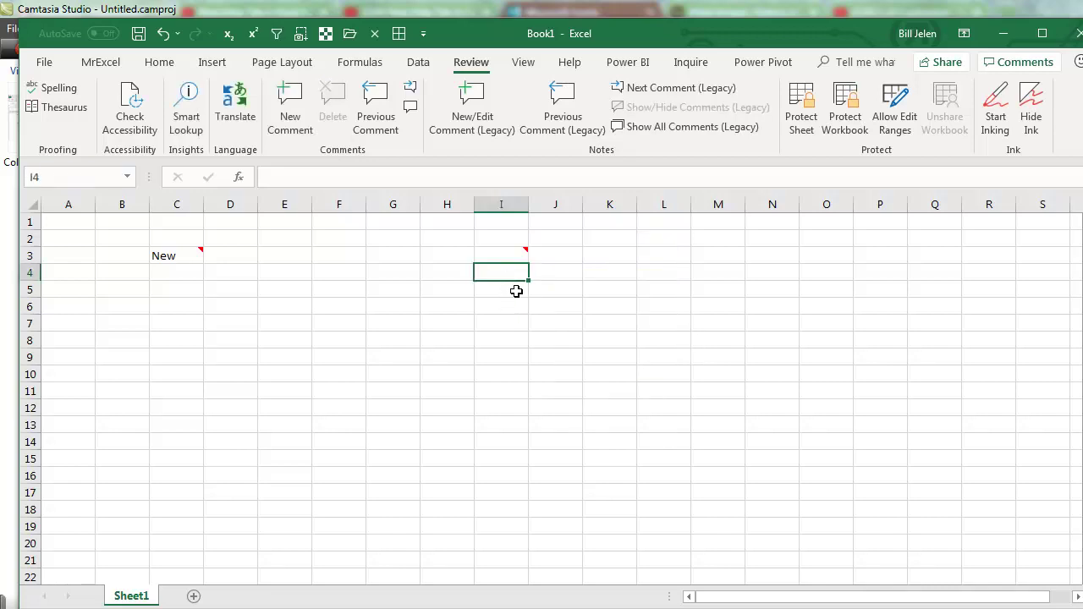
{"action": "left_click", "coordinate": [675, 127]}
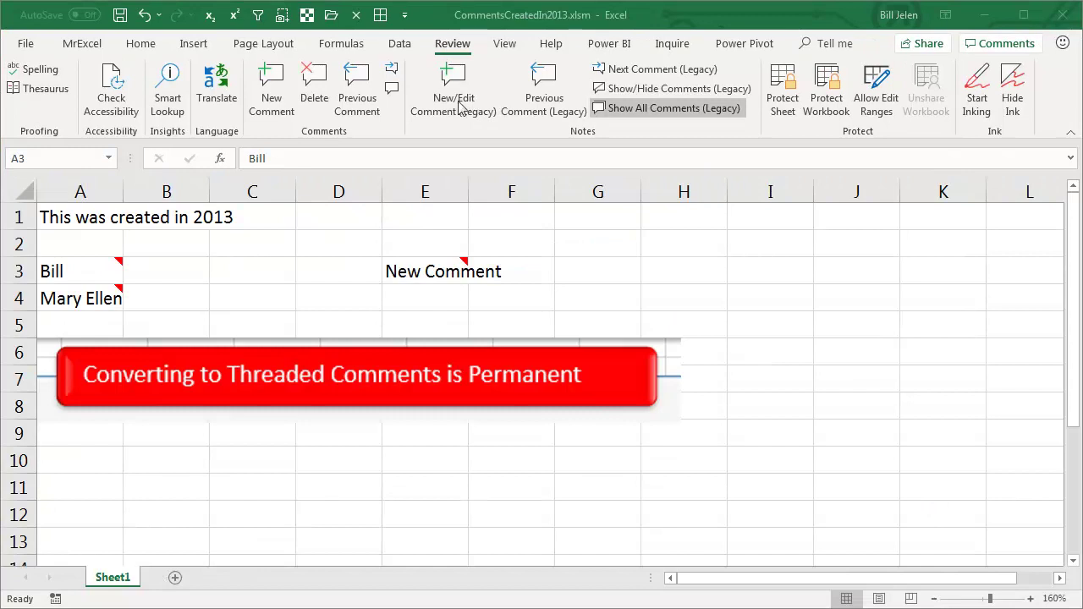
Append a new 'Edit' line to A3's existing legacy comment
{"action": "left_click", "coordinate": [94, 267]}
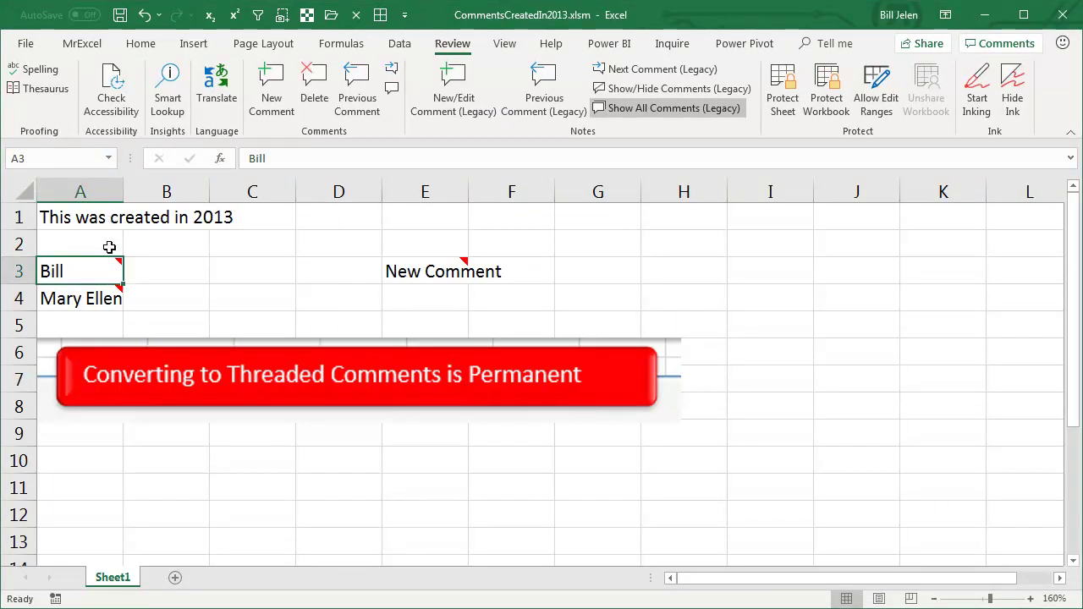
{"action": "left_click", "coordinate": [454, 83]}
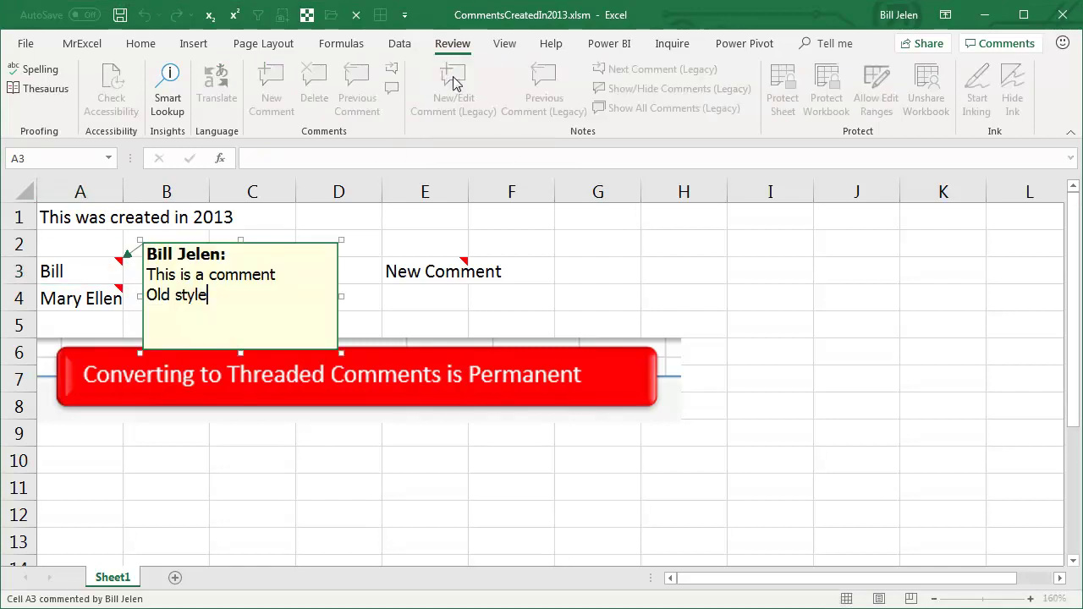
{"action": "key", "text": "Return"}
{"action": "type", "text": "Ed"}
{"action": "type", "text": "it"}
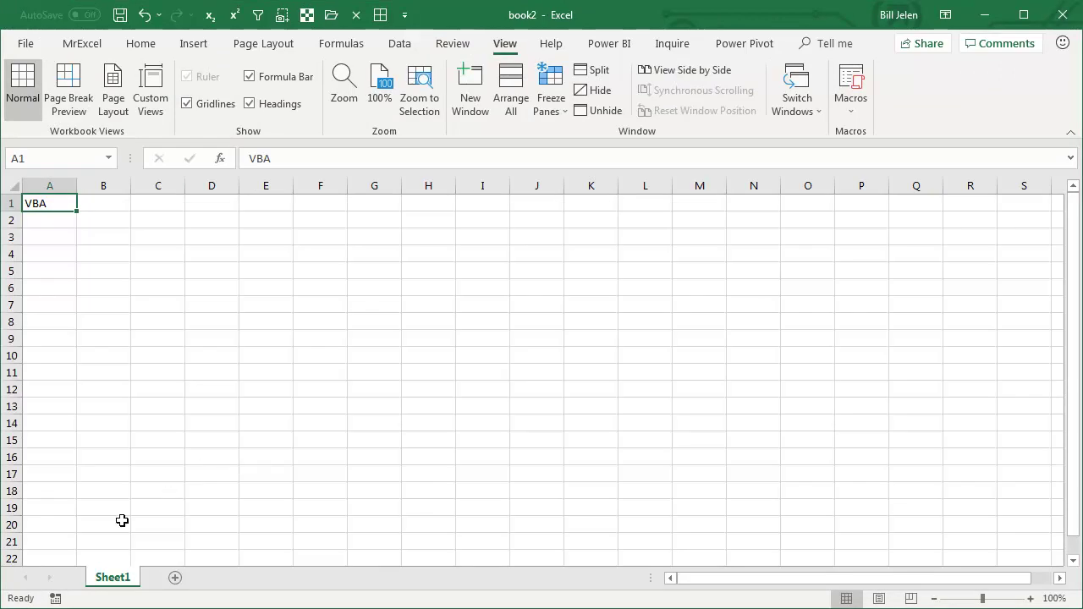
Start recording a macro and post a new threaded comment on A1
{"action": "left_click", "coordinate": [55, 598]}
{"action": "key", "text": "Return"}
{"action": "left_click", "coordinate": [449, 45]}
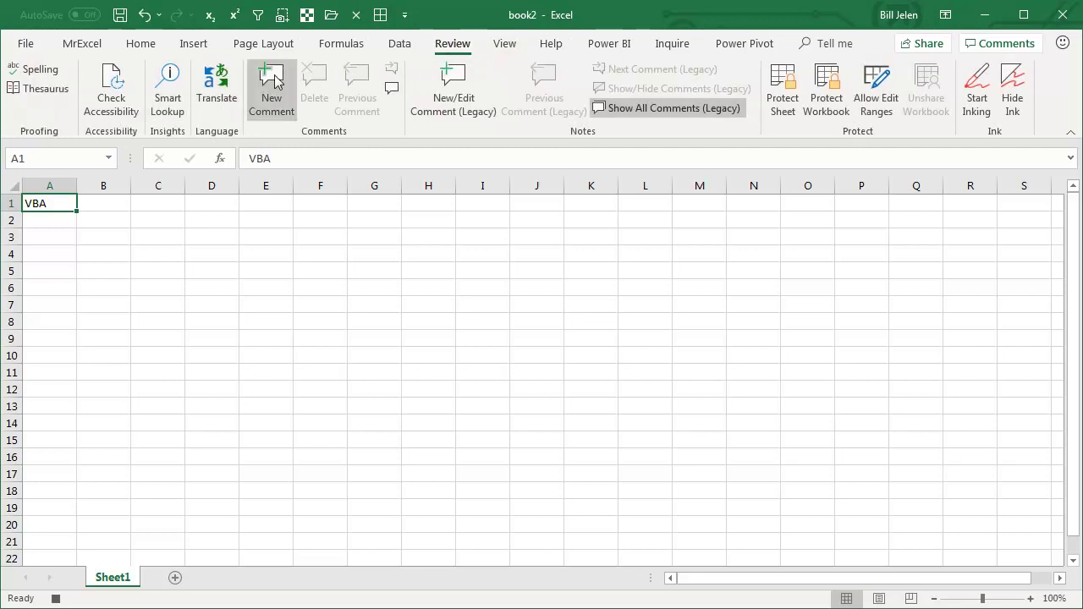
{"action": "left_click", "coordinate": [274, 81]}
{"action": "type", "text": "This is"}
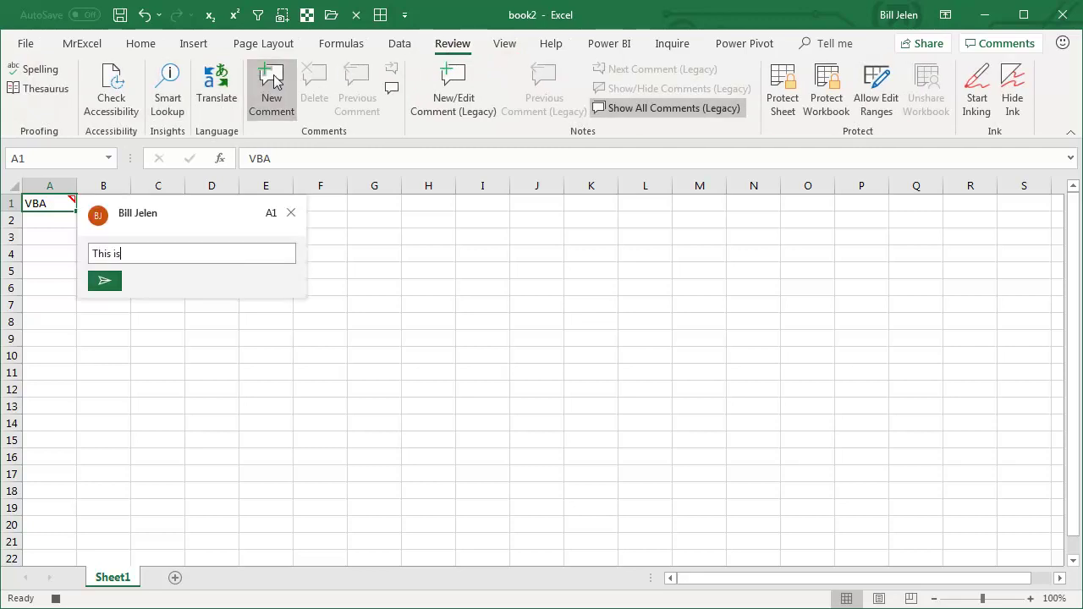
{"action": "type", "text": "w co"}
{"action": "type", "text": "t"}
{"action": "key", "text": "ctrl+Return"}
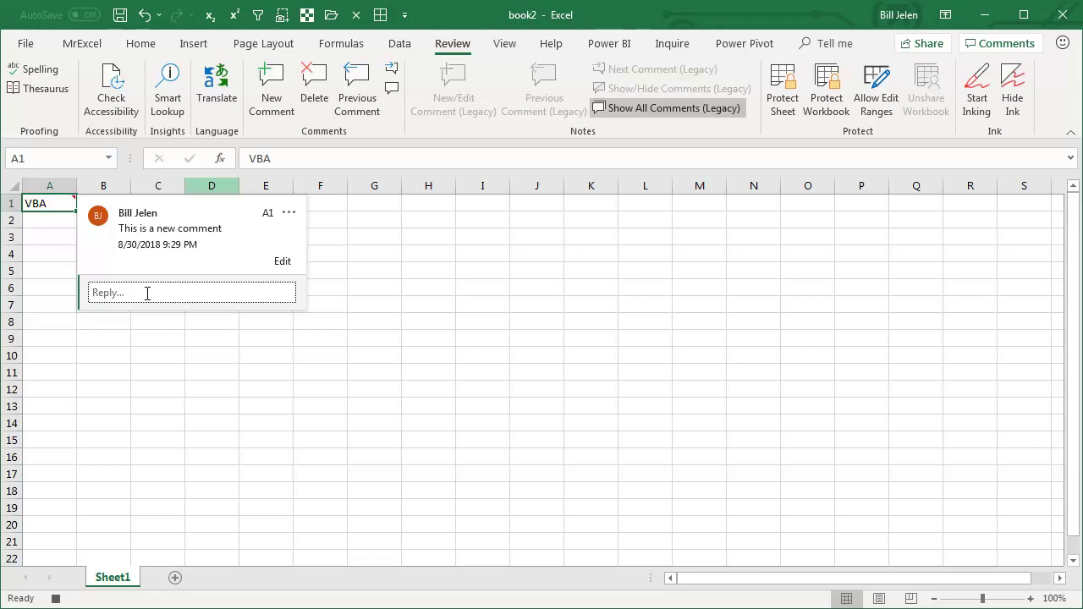
Post the reply 'Here is Reply # 1' and edit and save the original comment
{"action": "left_click", "coordinate": [147, 292]}
{"action": "type", "text": "Here is Reply # 1"}
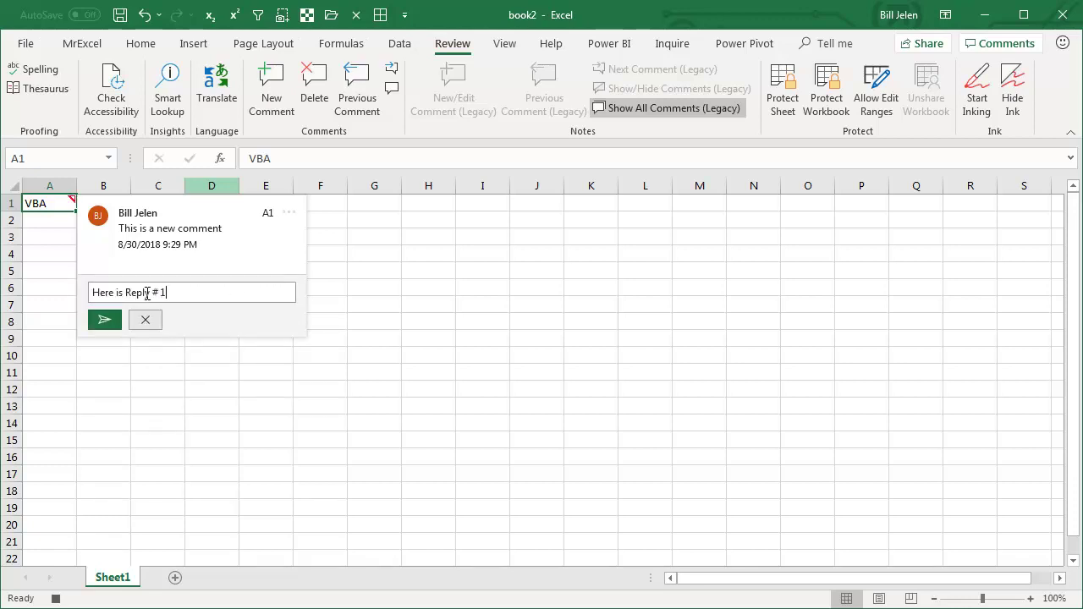
{"action": "left_click", "coordinate": [108, 323]}
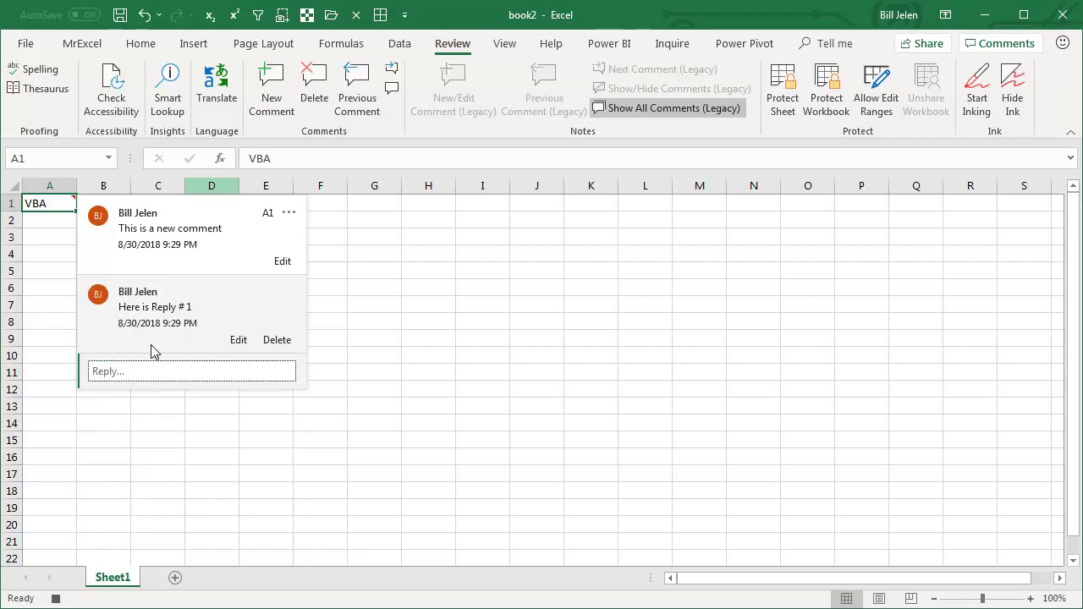
{"action": "left_click", "coordinate": [284, 262]}
{"action": "left_click", "coordinate": [243, 234]}
{"action": "type", "text": "Edited."}
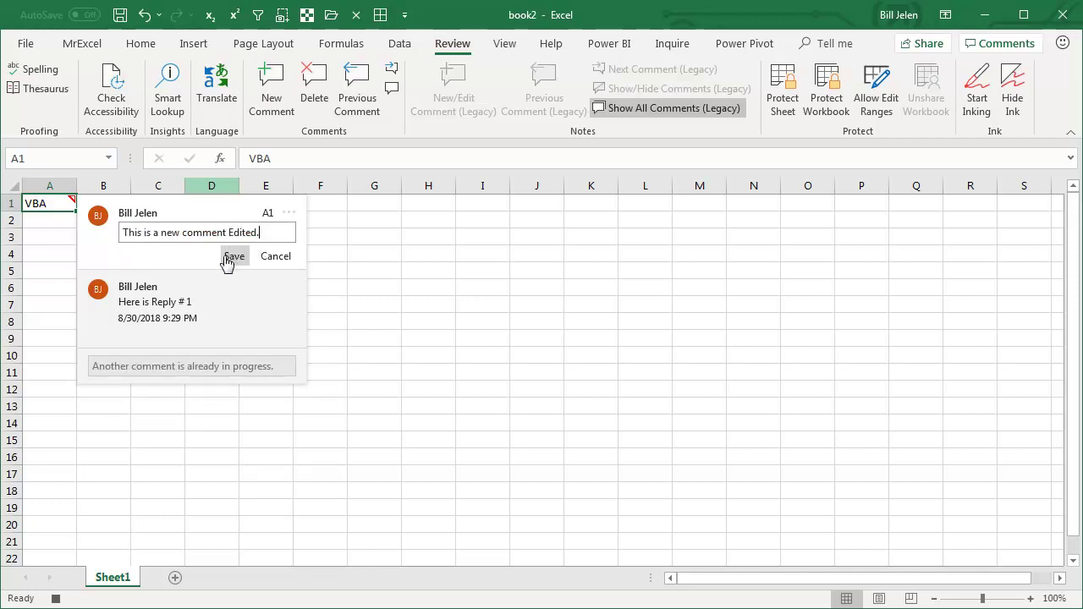
{"action": "left_click", "coordinate": [230, 256]}
Post a second reply 'This is Reply #2', then edit and save the first reply
{"action": "left_click", "coordinate": [113, 372]}
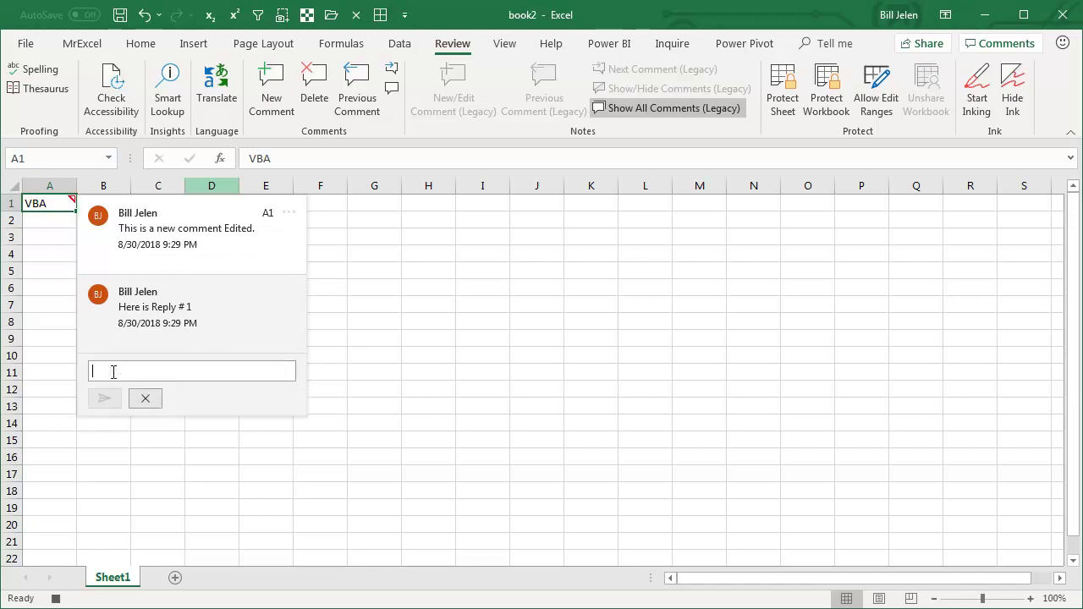
{"action": "type", "text": "This is Reply #2"}
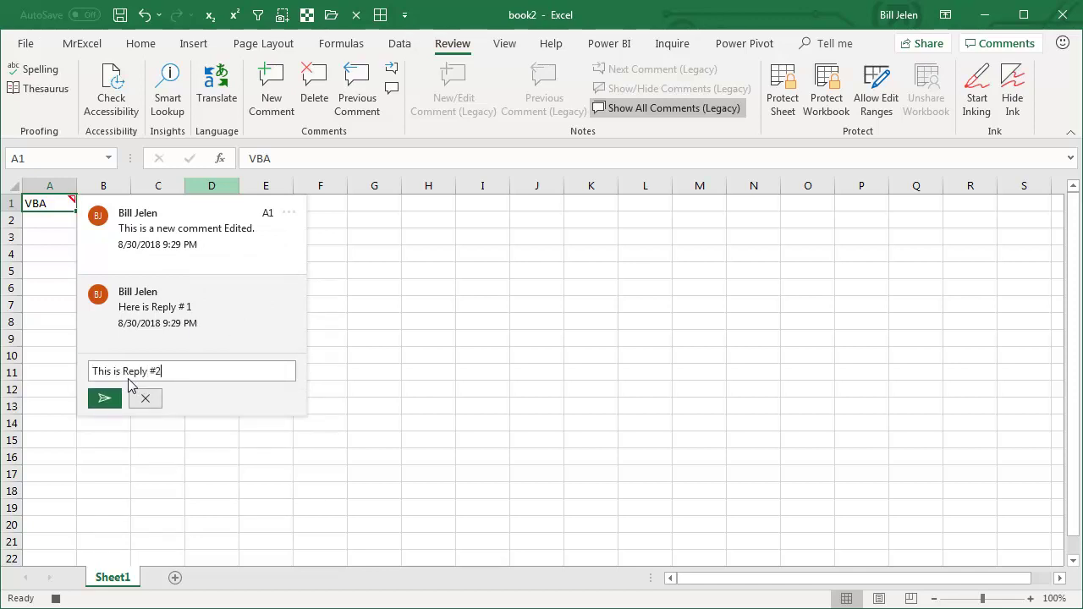
{"action": "left_click", "coordinate": [115, 395]}
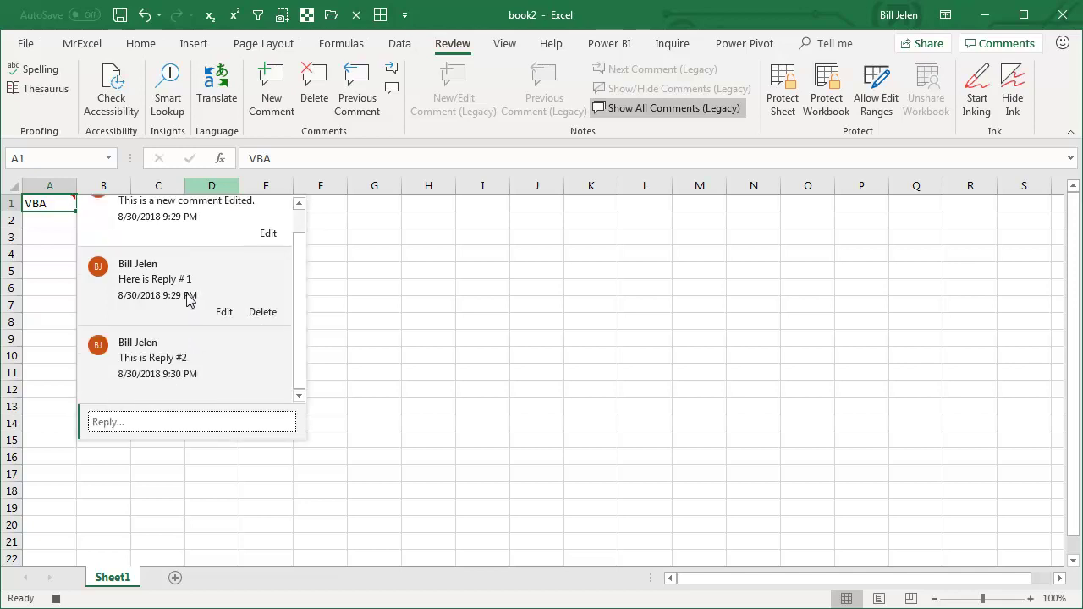
{"action": "left_click", "coordinate": [223, 313]}
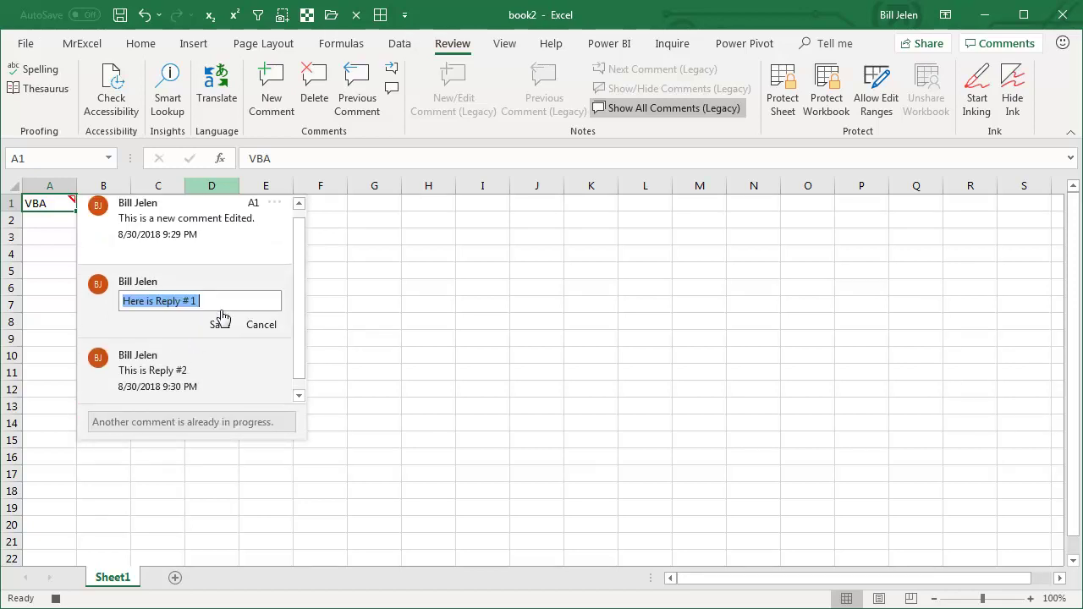
{"action": "left_click", "coordinate": [222, 298]}
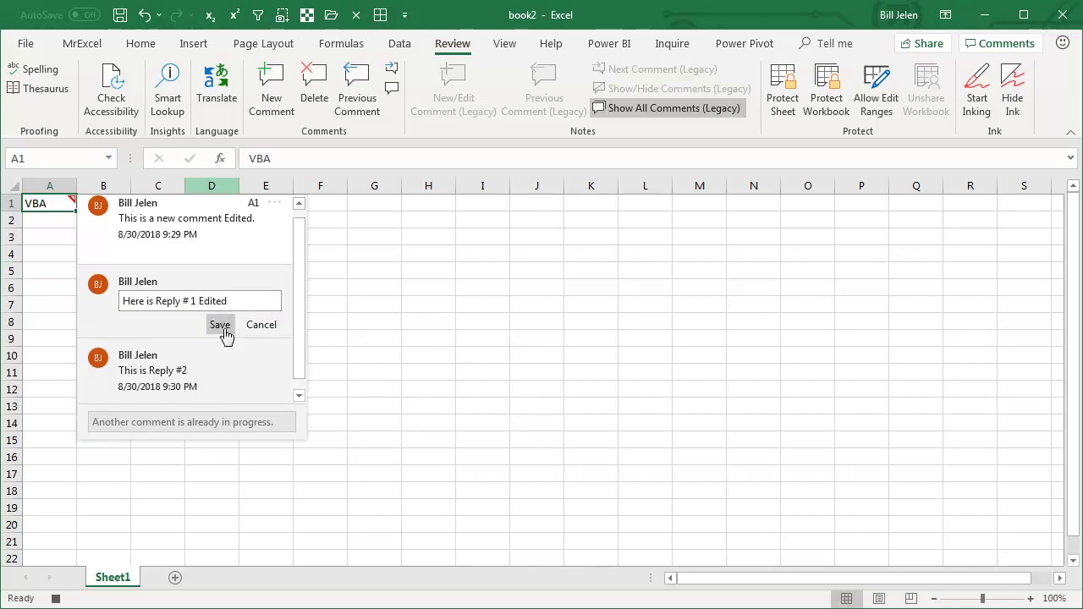
{"action": "left_click", "coordinate": [222, 327]}
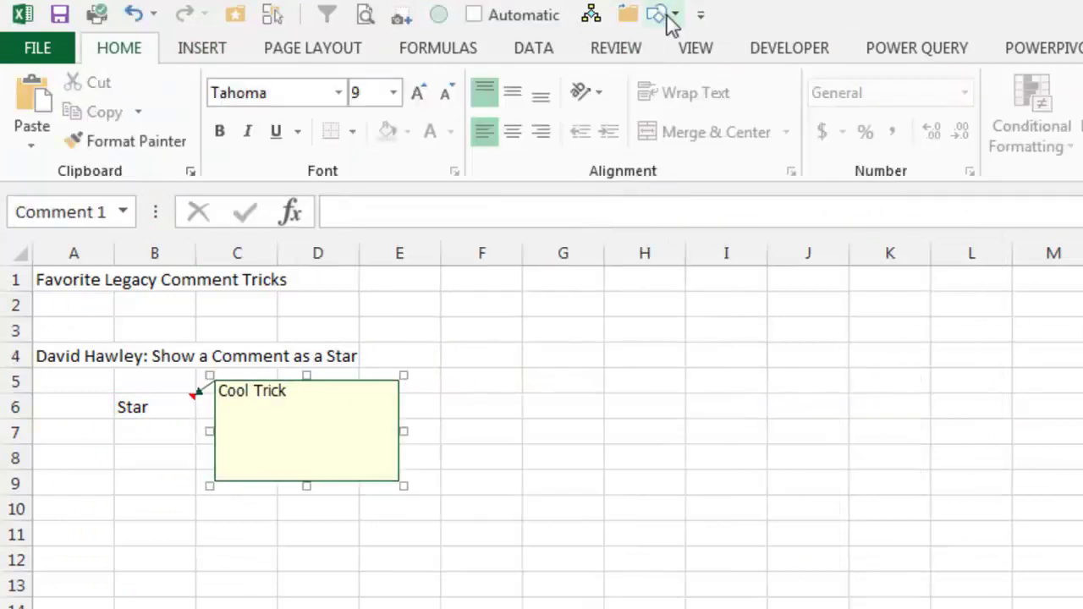
Reshape the Star cell's comment into a star and hide all displayed comments
{"action": "left_click", "coordinate": [677, 14]}
{"action": "left_click", "coordinate": [730, 472]}
{"action": "left_click", "coordinate": [616, 48]}
{"action": "left_click", "coordinate": [617, 113]}
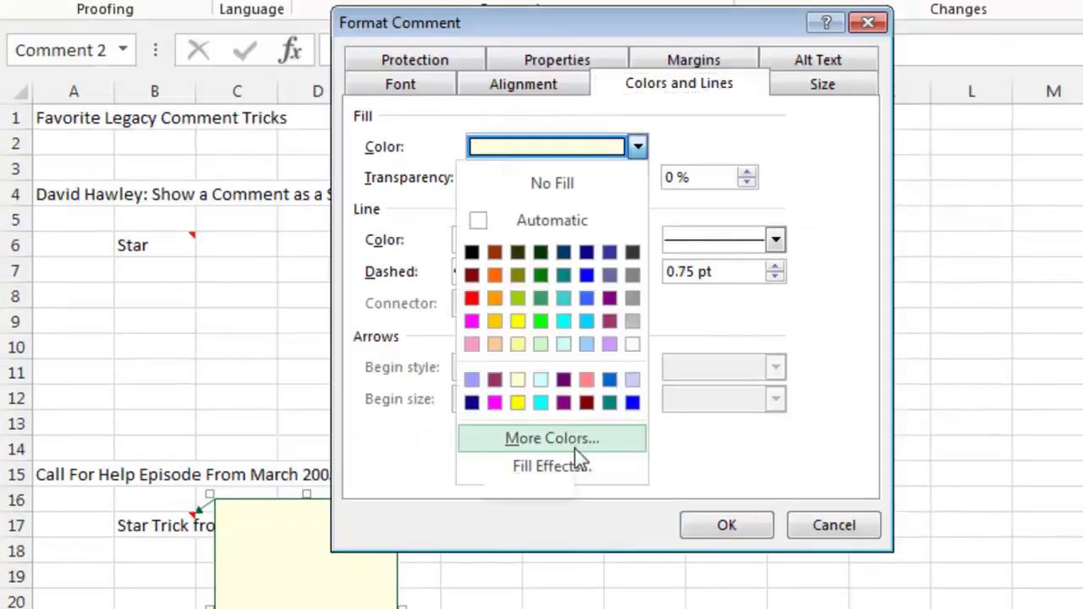
Open Fill Effects for another comment's formatting and choose a picture fill
{"action": "left_click", "coordinate": [576, 438]}
{"action": "left_click", "coordinate": [626, 44]}
{"action": "left_click", "coordinate": [645, 350]}
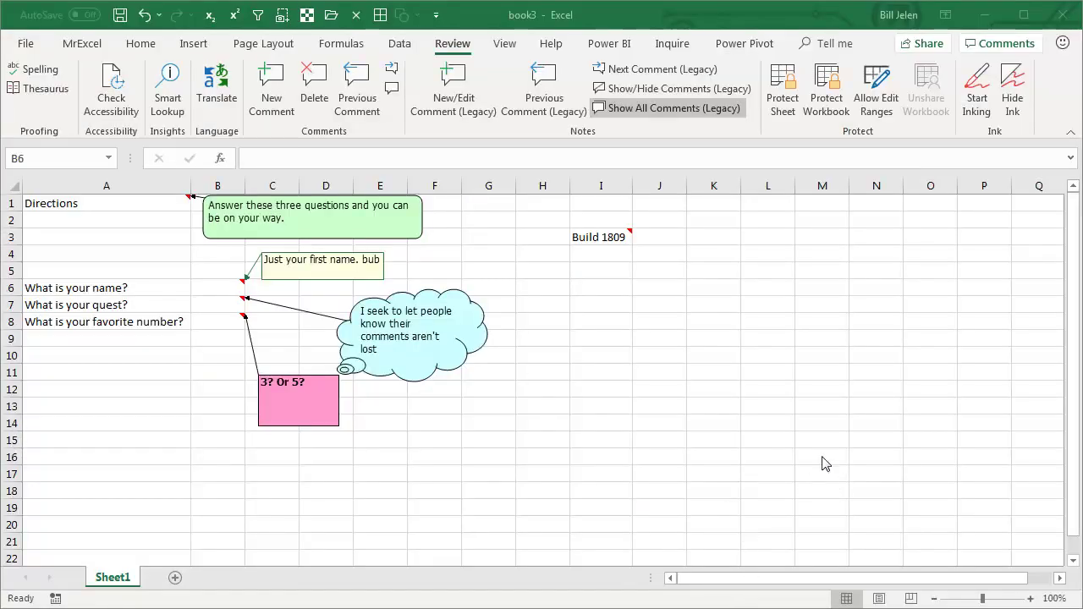
Enter Bill in B6, then choose Reply to Comment on A1's legacy note
{"action": "left_click", "coordinate": [226, 289]}
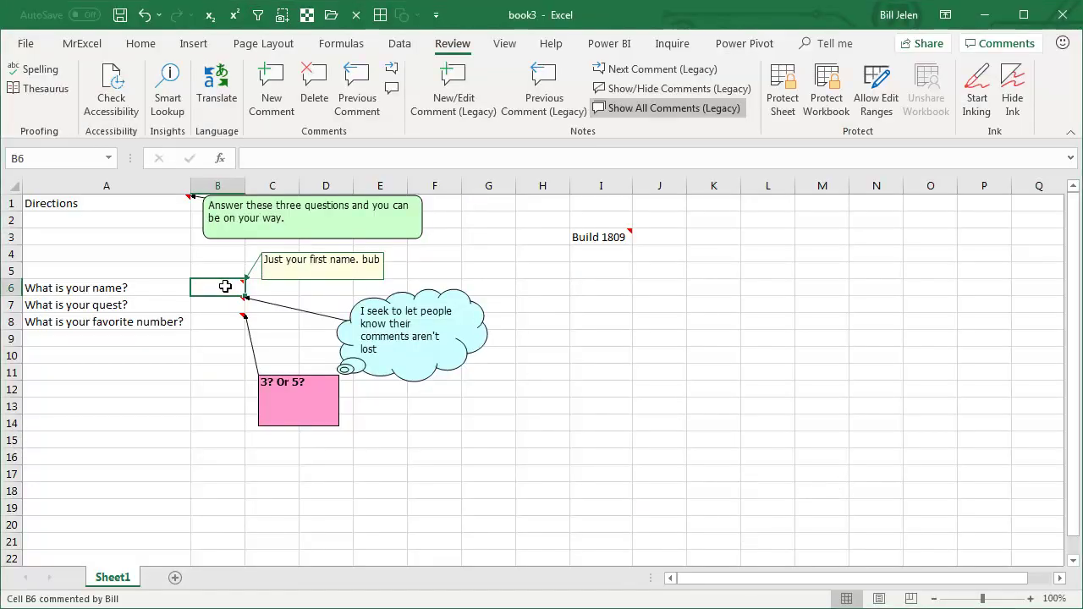
{"action": "type", "text": "Bill"}
{"action": "key", "text": "Return"}
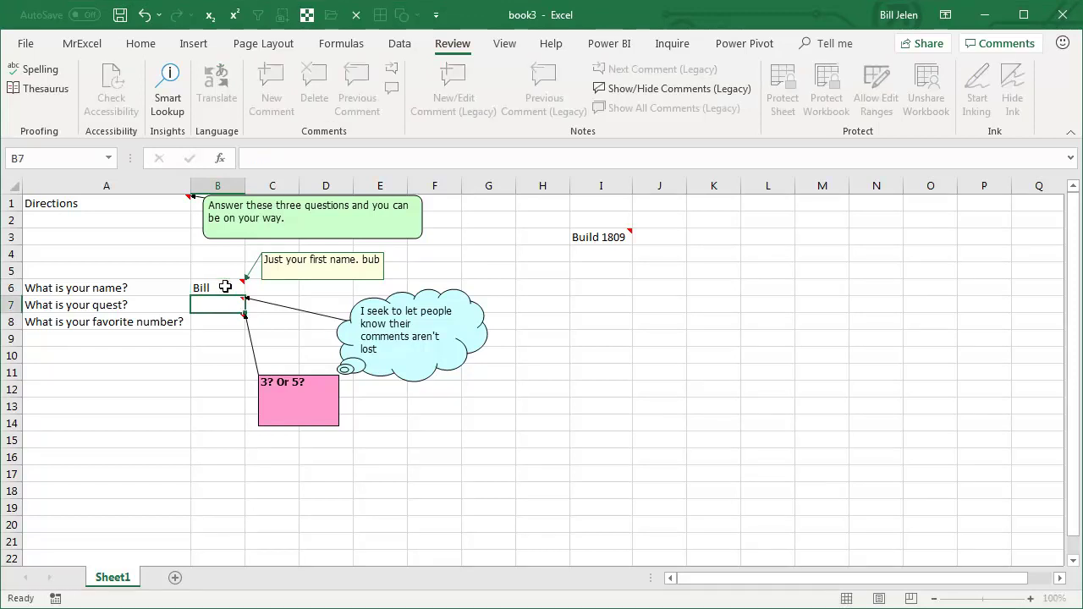
{"action": "mouse_move", "coordinate": [600, 237]}
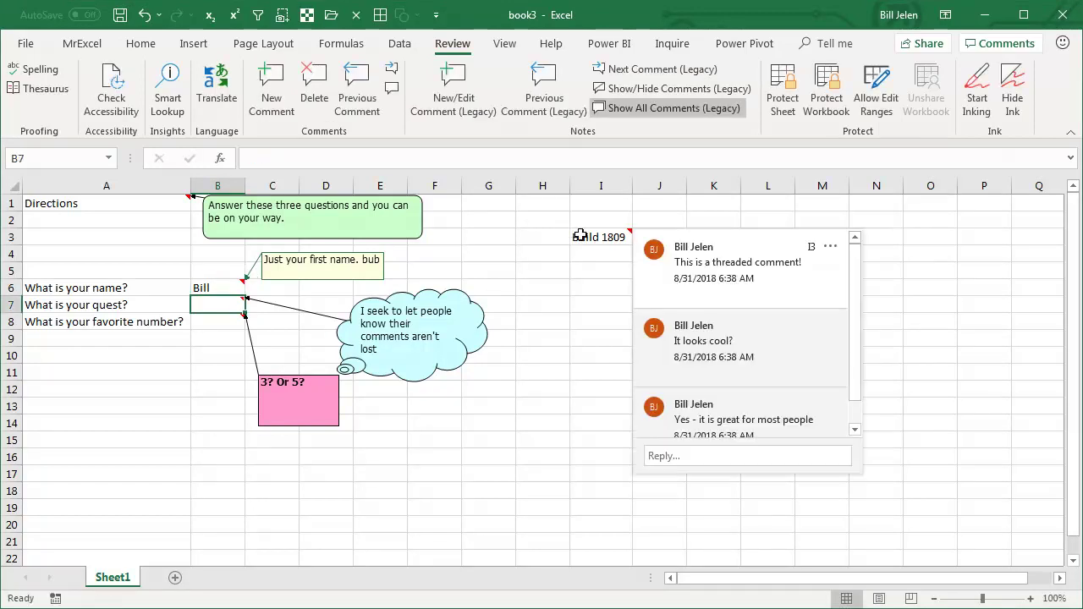
{"action": "right_click", "coordinate": [149, 204]}
{"action": "left_click", "coordinate": [200, 490]}
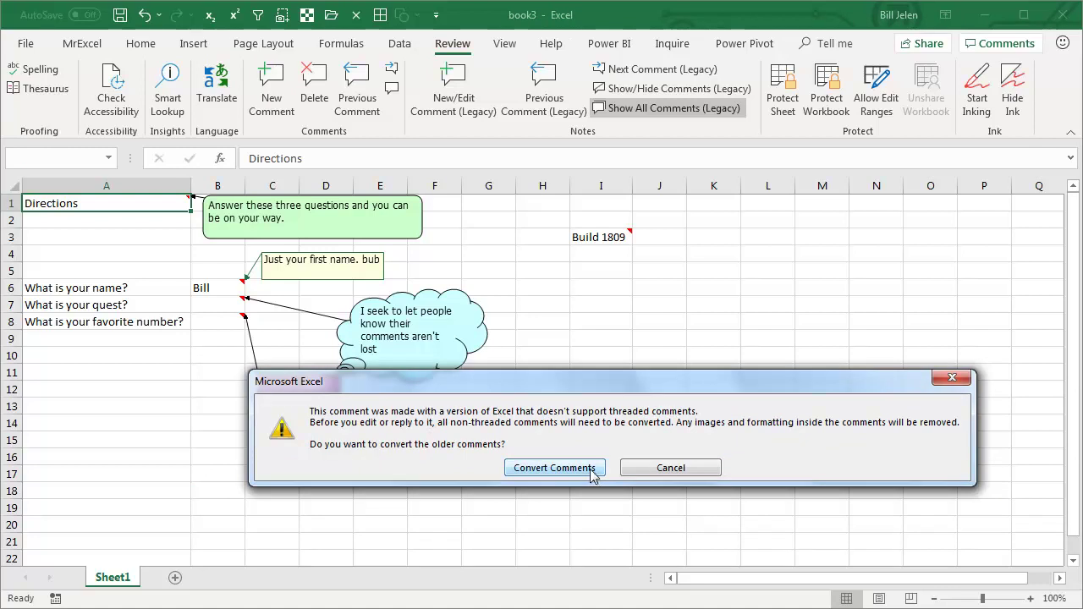
Accept the prompt to convert the sheet's legacy notes into threaded comments
{"action": "left_click", "coordinate": [554, 468]}
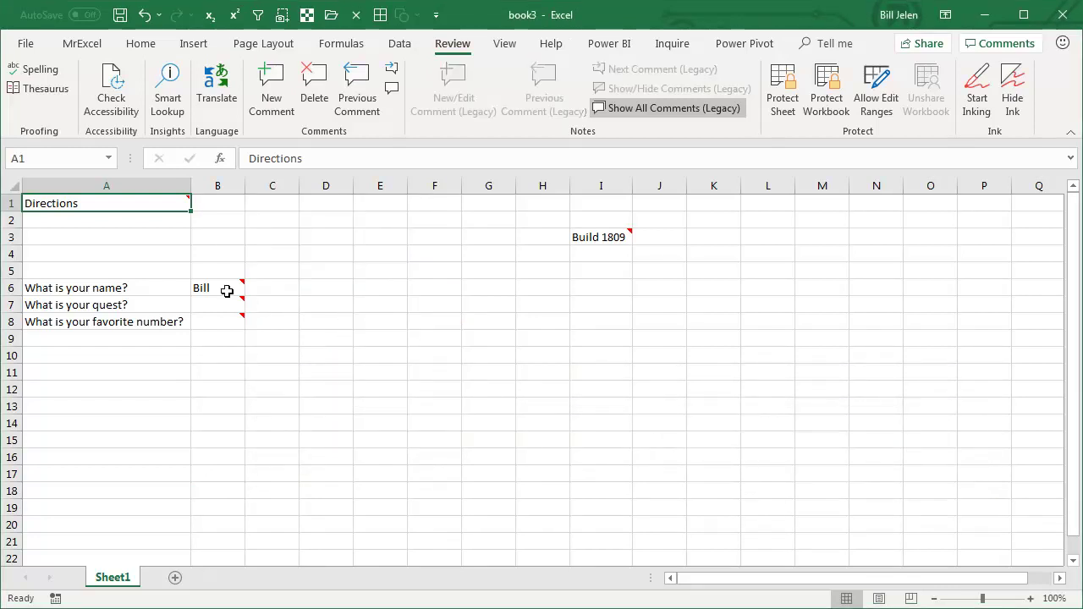